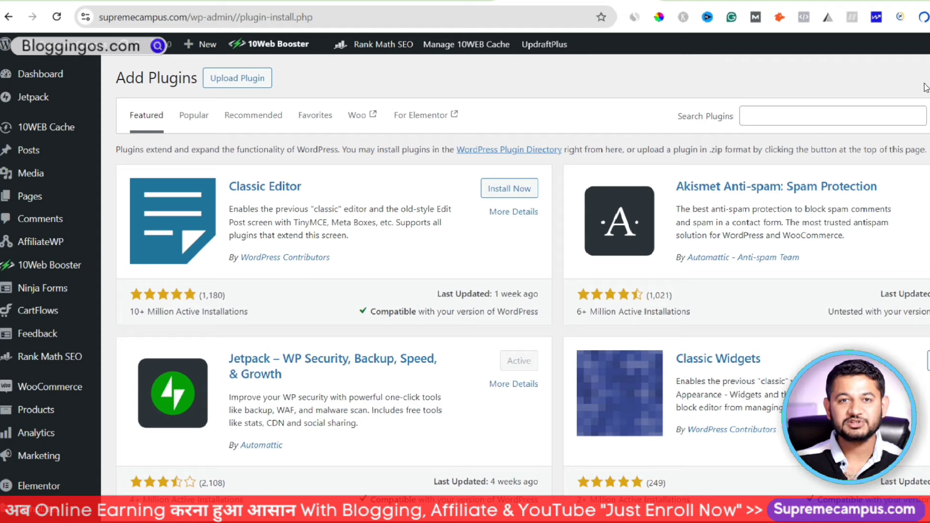
Search the plugin directory for "whatsapp"
scroll(38, 333, "down", 4)
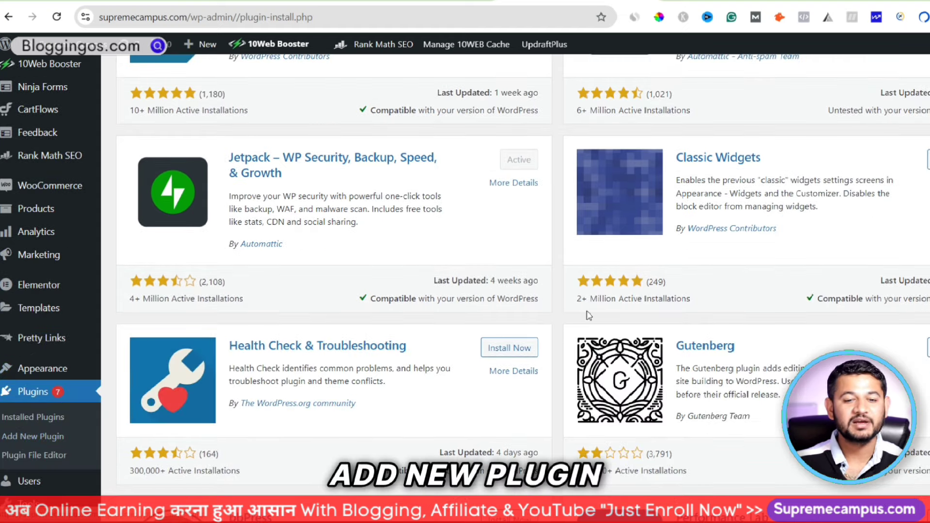
scroll(659, 251, "up", 4)
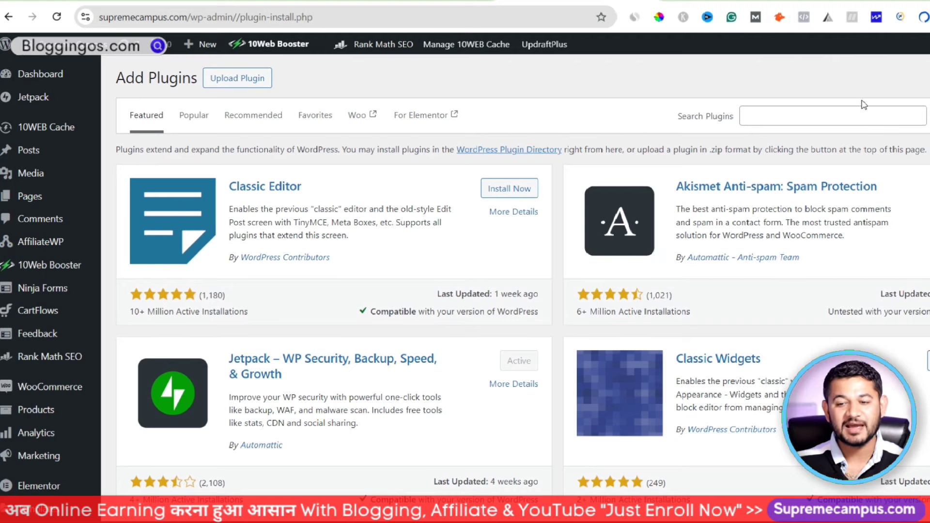
left_click(853, 112)
type("whatsapp")
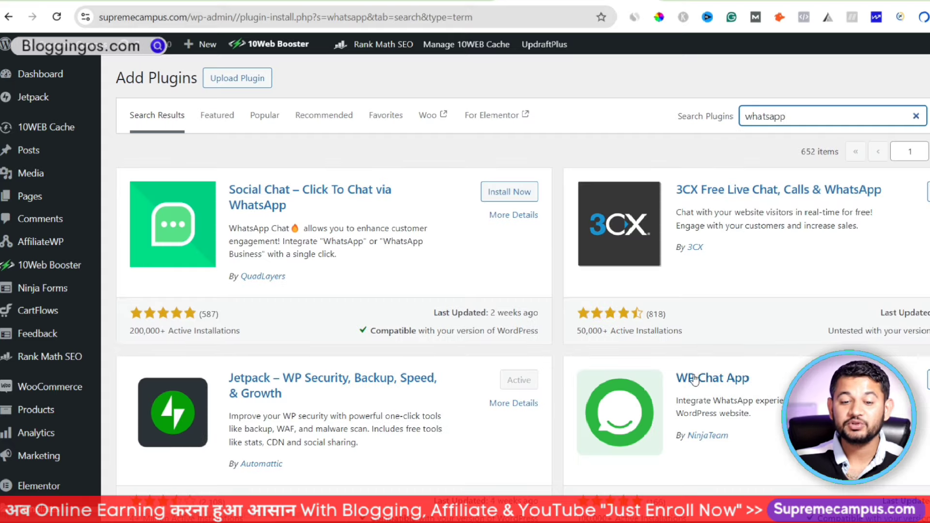
Find Click to Chat – HoliThemes among the search results, then install and activate the plugin
scroll(691, 382, "down", 4)
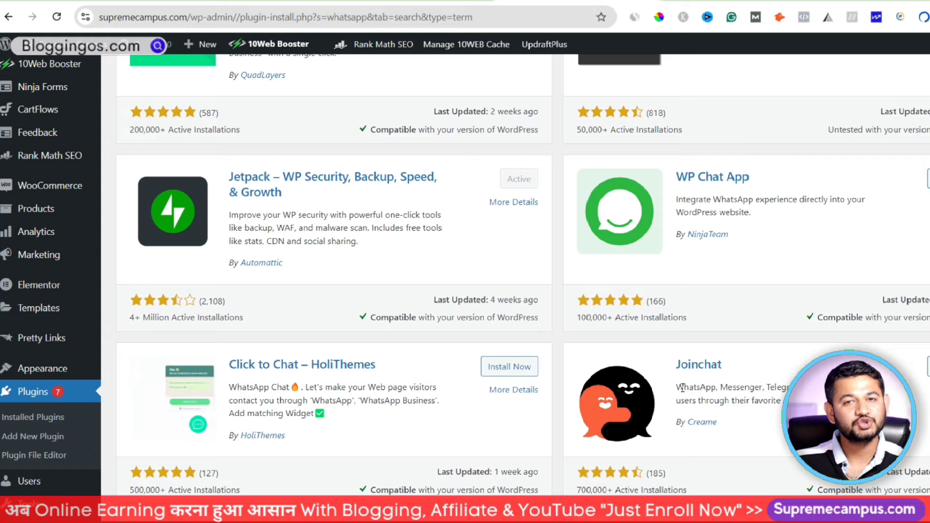
scroll(682, 389, "up", 4)
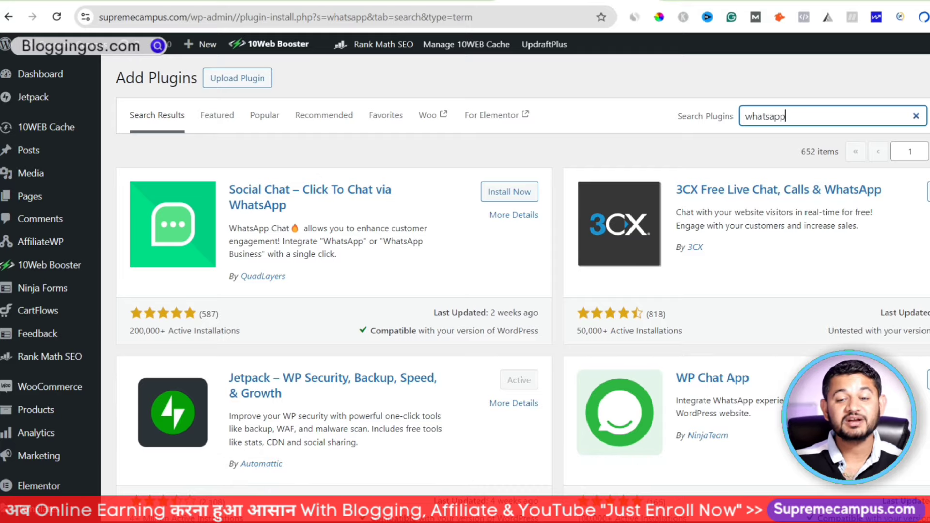
scroll(385, 407, "down", 10)
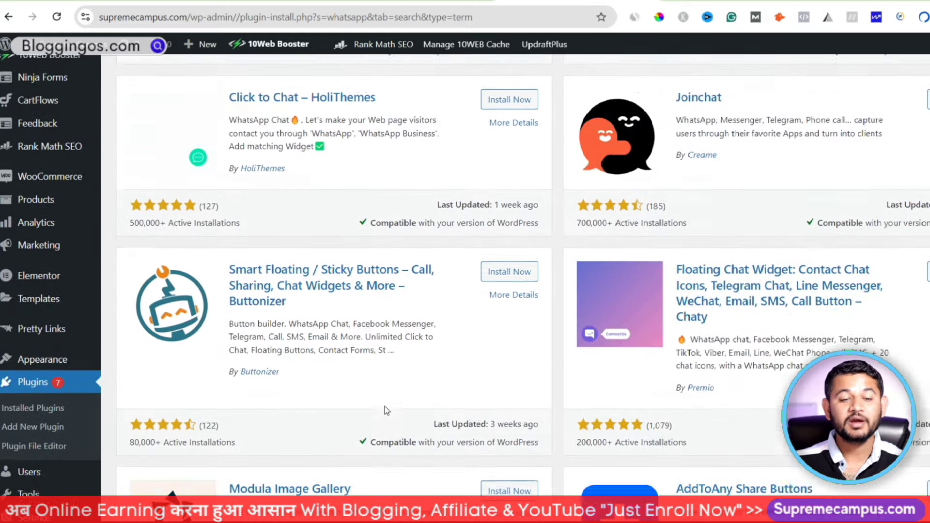
scroll(385, 406, "up", 3)
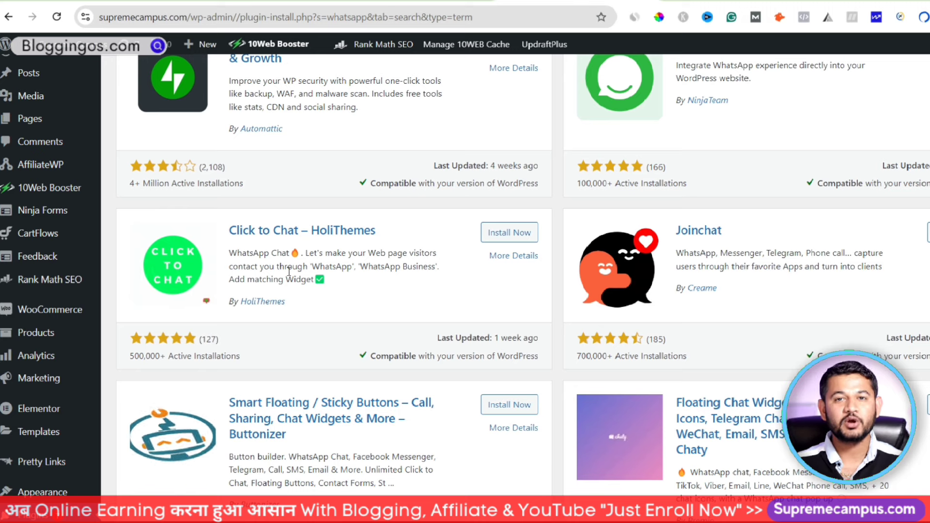
left_click(490, 230)
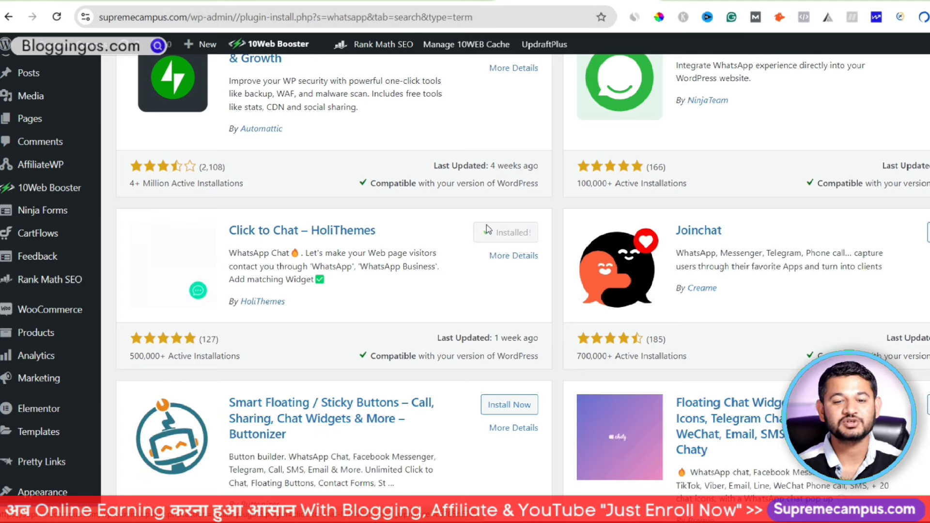
left_click(491, 231)
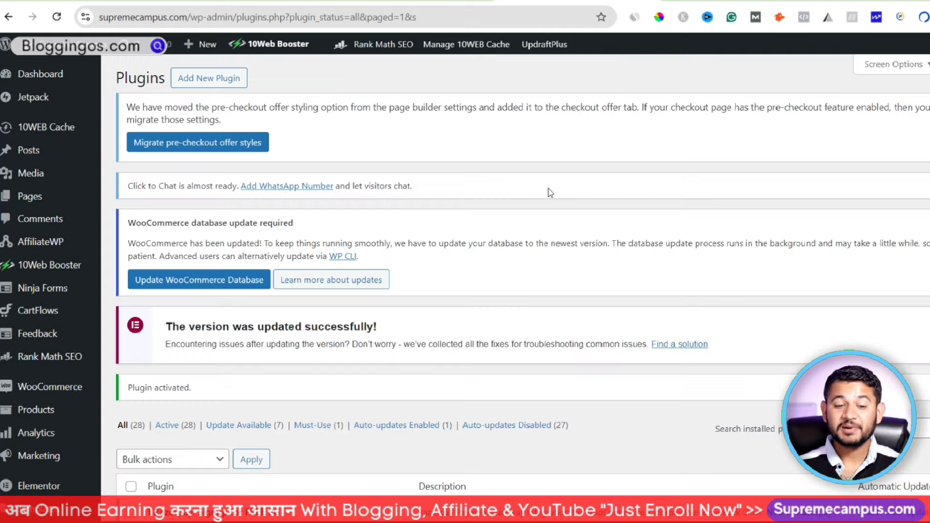
Open the settings of the installed Click to Chat plugin and reload the supremecampus.com home page
scroll(16, 357, "down", 10)
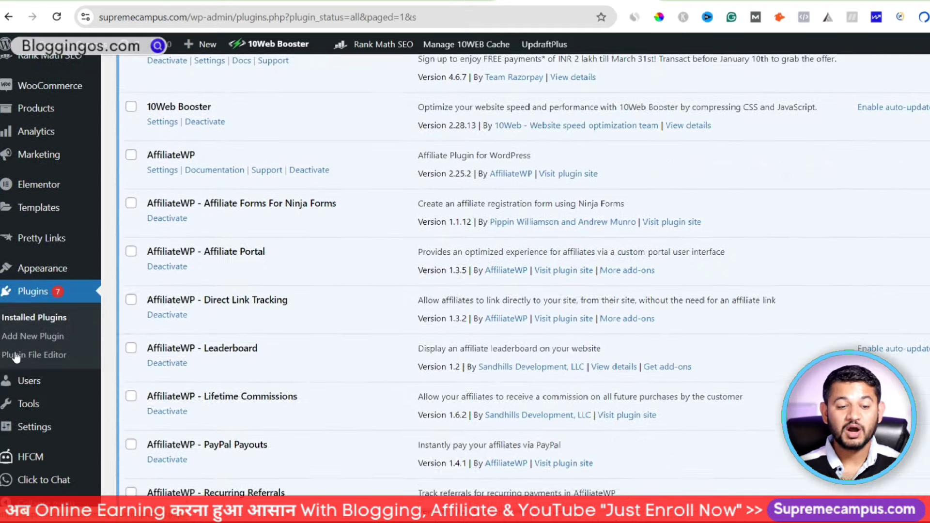
mouse_move(29, 482)
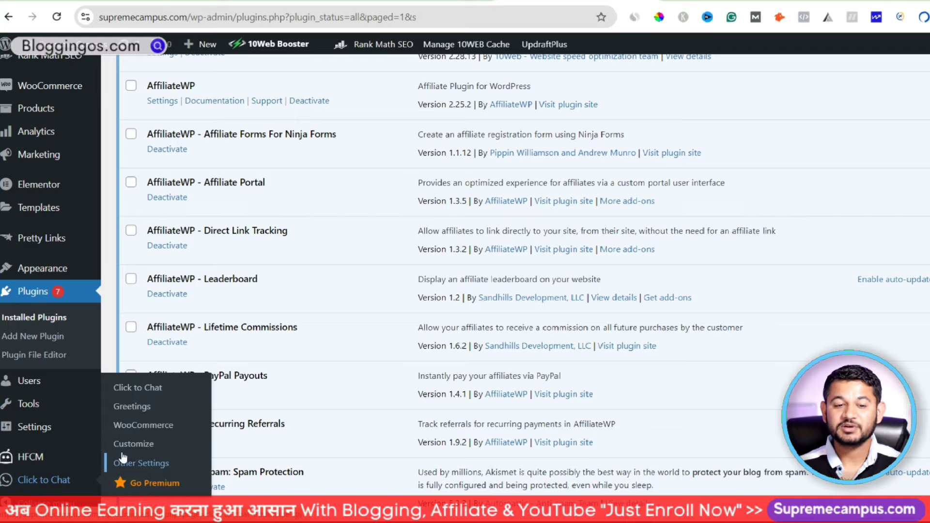
scroll(368, 209, "up", 7)
scroll(368, 208, "down", 15)
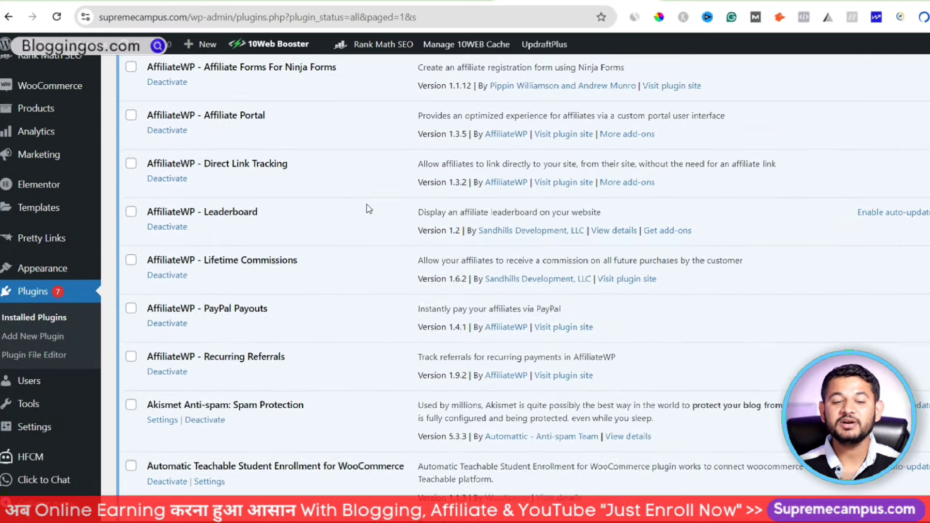
scroll(368, 208, "down", 2)
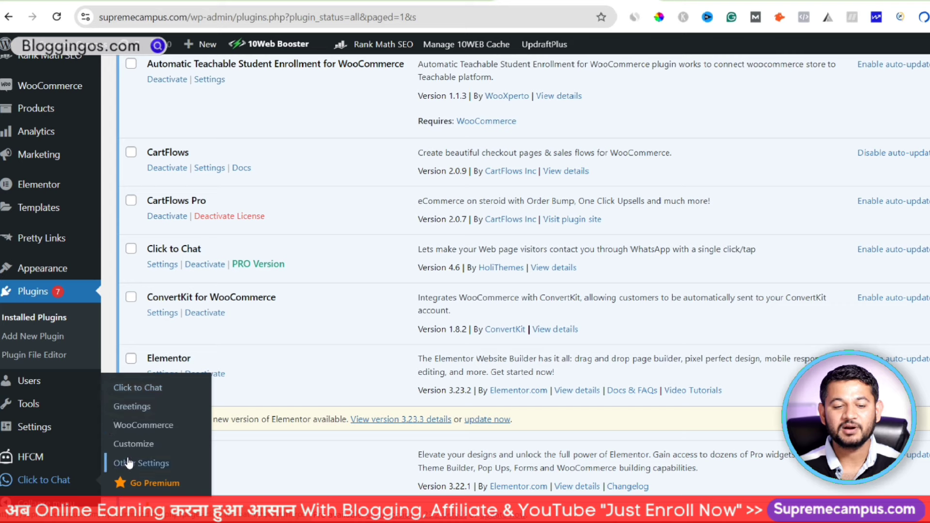
left_click(161, 265)
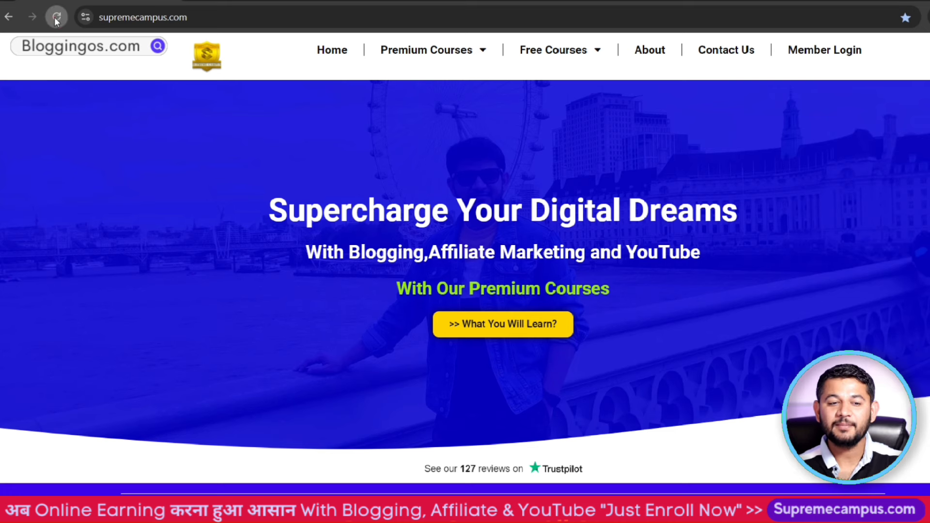
left_click(55, 21)
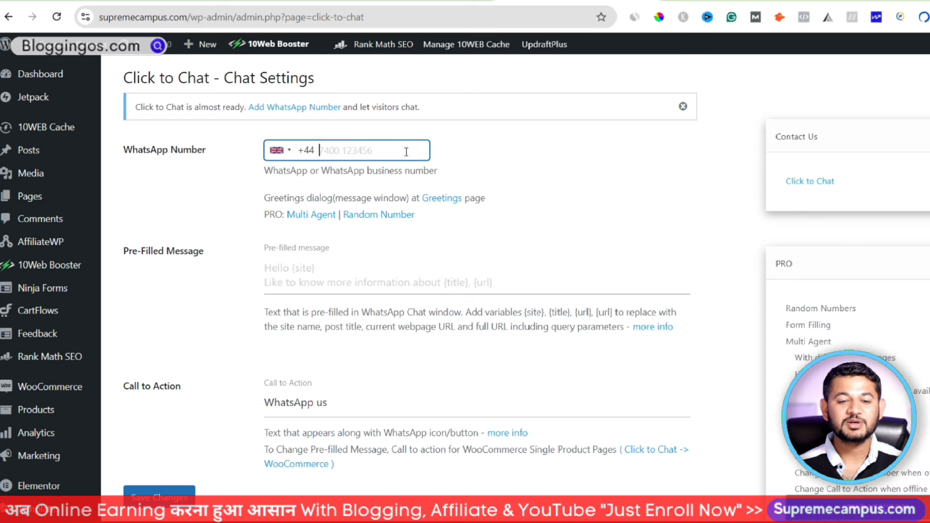
Enter the business phone number as the WhatsApp Number in the Click to Chat settings
left_click(405, 150)
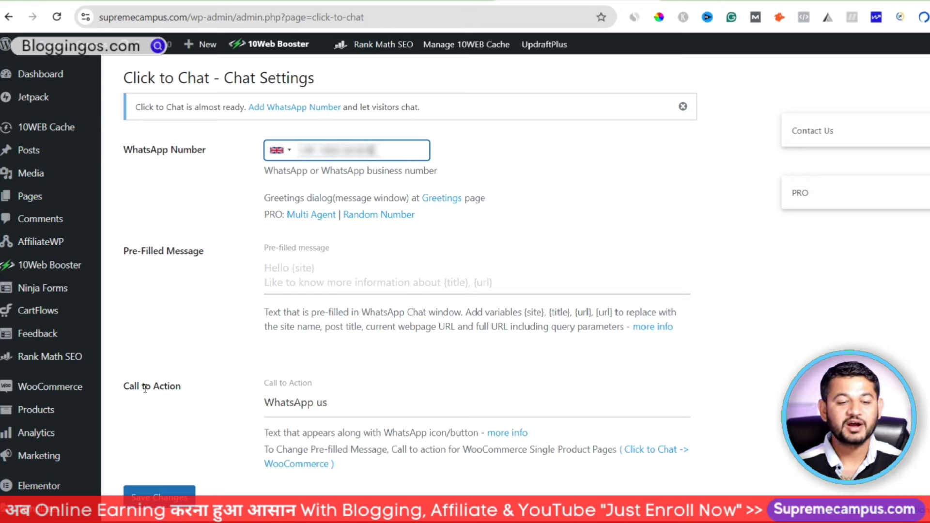
left_click_drag(181, 385, 116, 389)
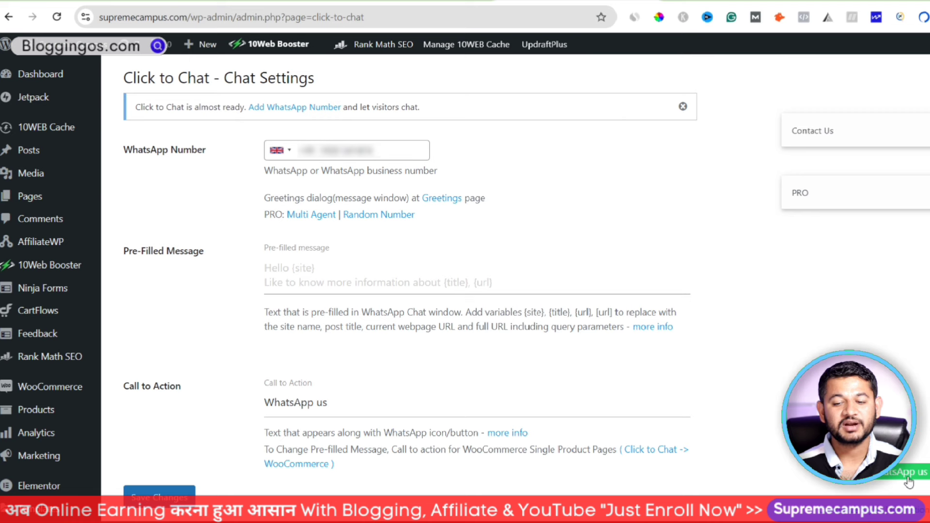
triple_click(343, 399)
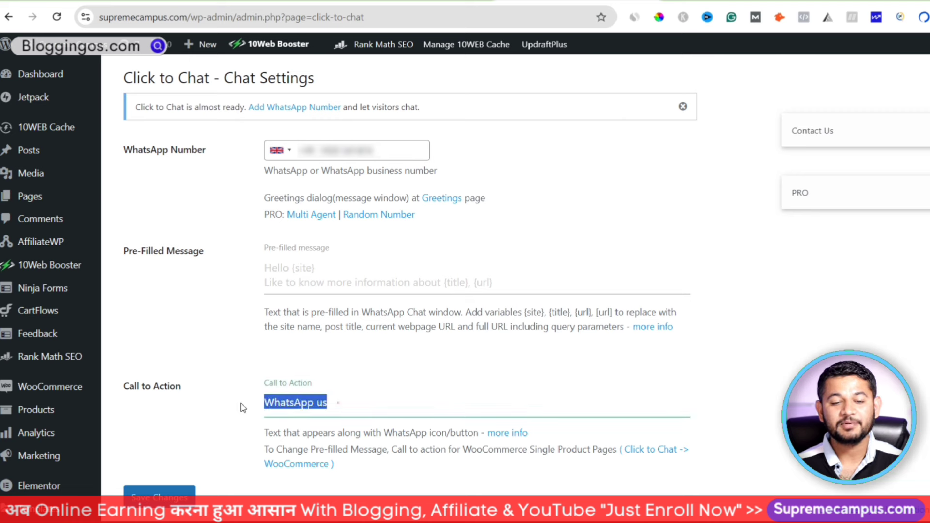
type("Contac")
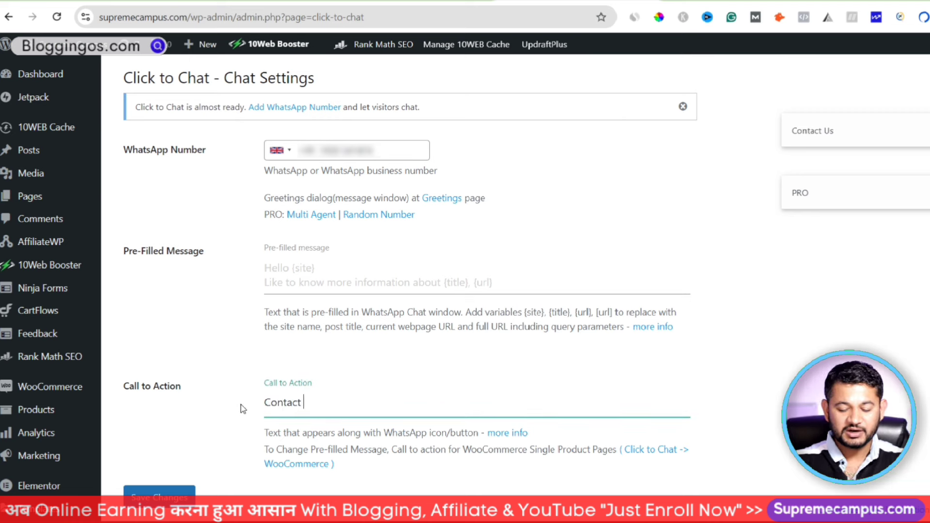
type("t")
key("ctrl+a")
key("BackSpace")
Enter "How can i help you?" as the Call to Action text
type("Ho")
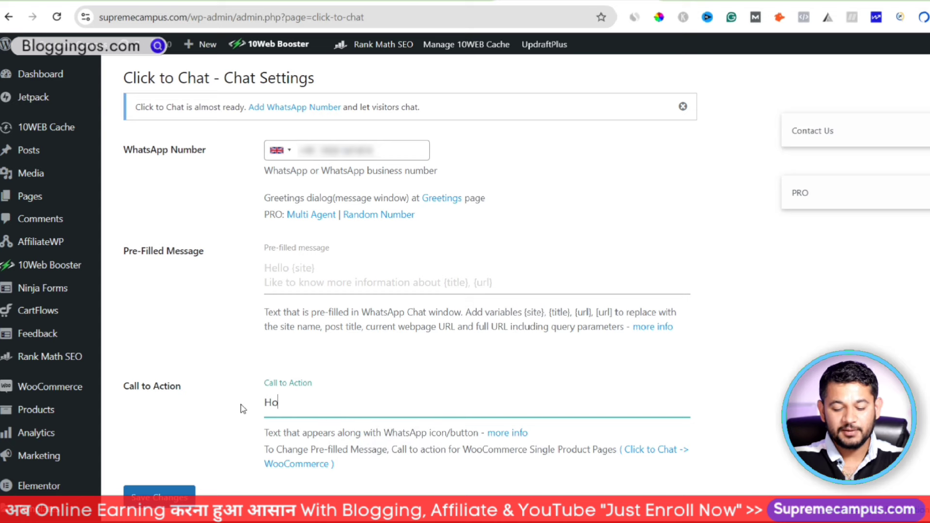
type("w can i help ")
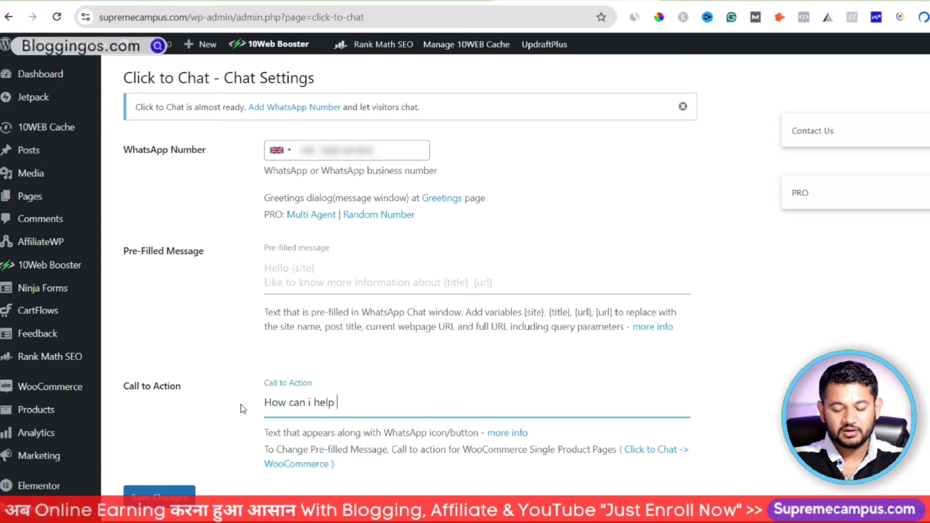
type("you?")
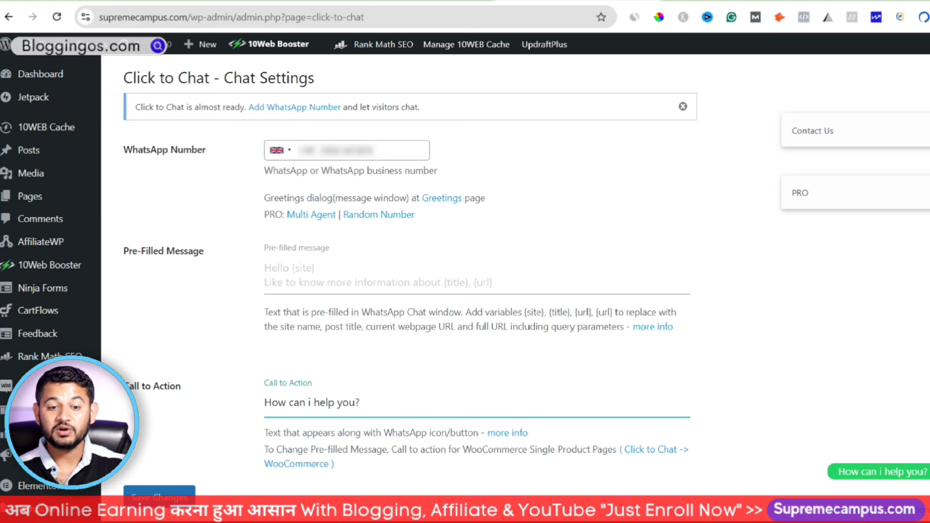
Review the available chat button styles under Style, Position and save the chat settings
scroll(201, 378, "down", 5)
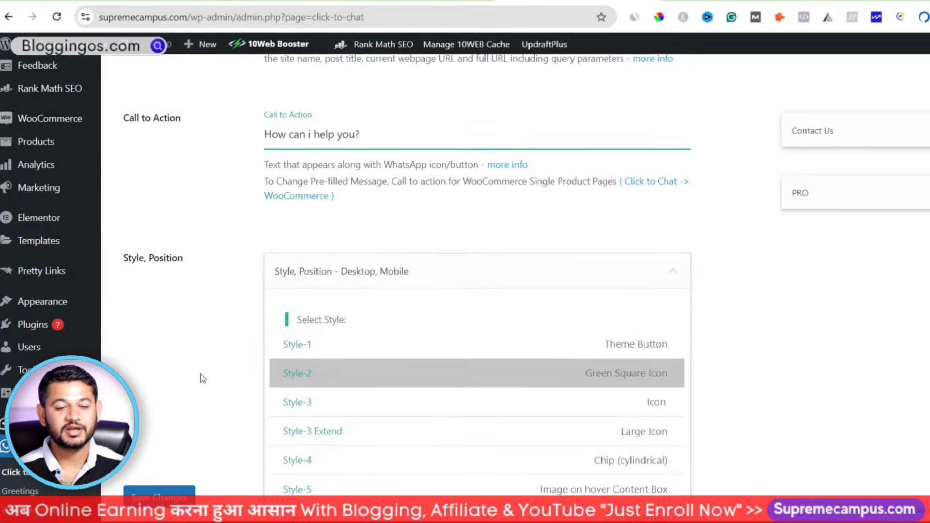
scroll(202, 377, "down", 3)
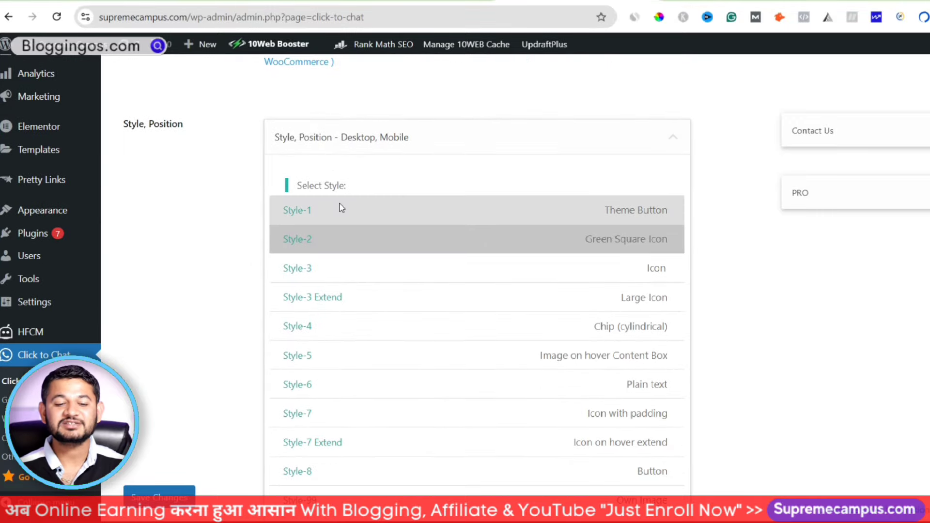
left_click(167, 496)
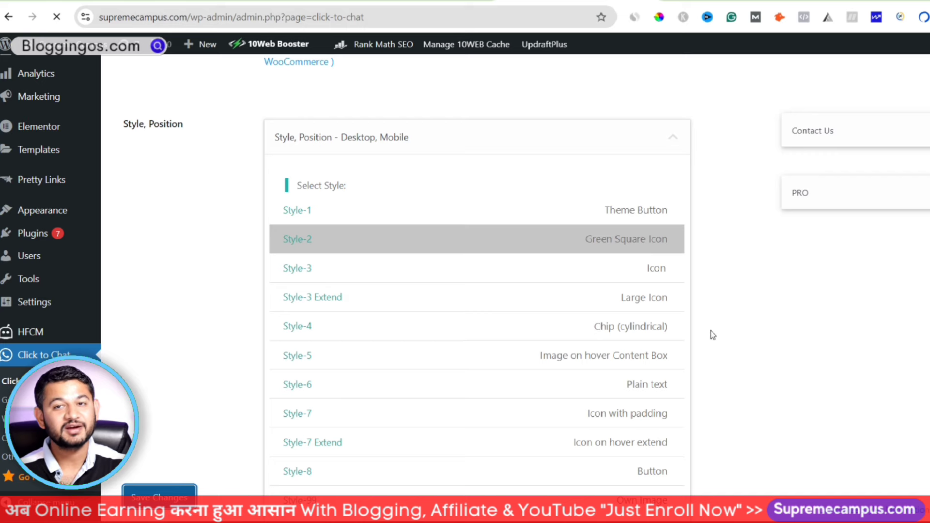
left_click(617, 210)
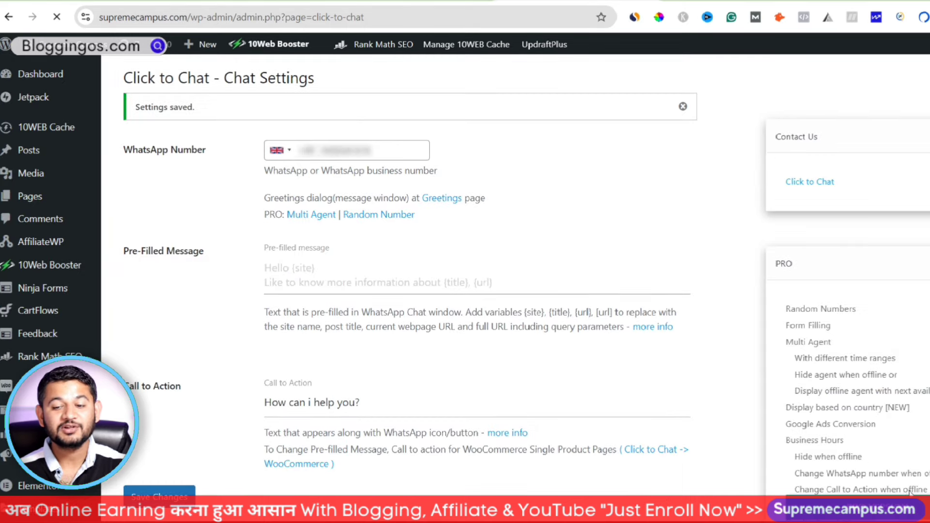
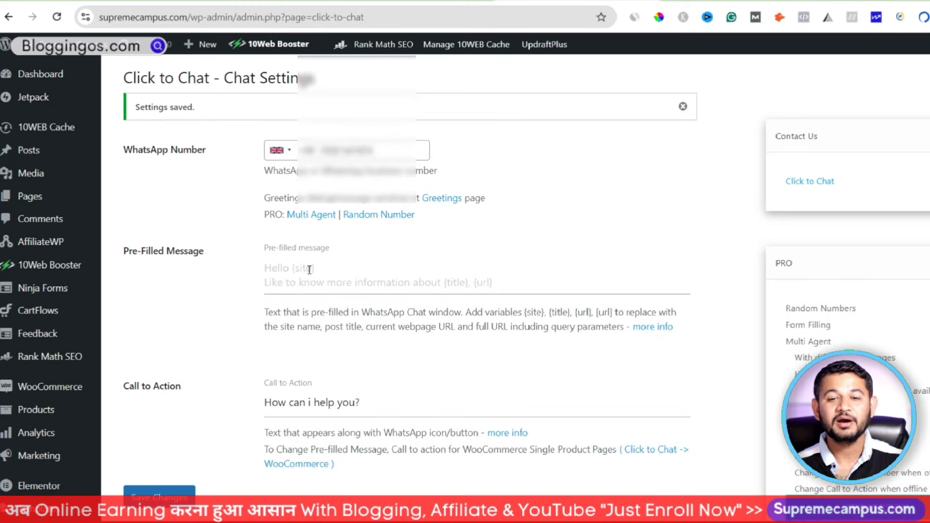
Try a bottom offset of 50px for the chat button's placement and raise it to 100px
scroll(308, 270, "down", 15)
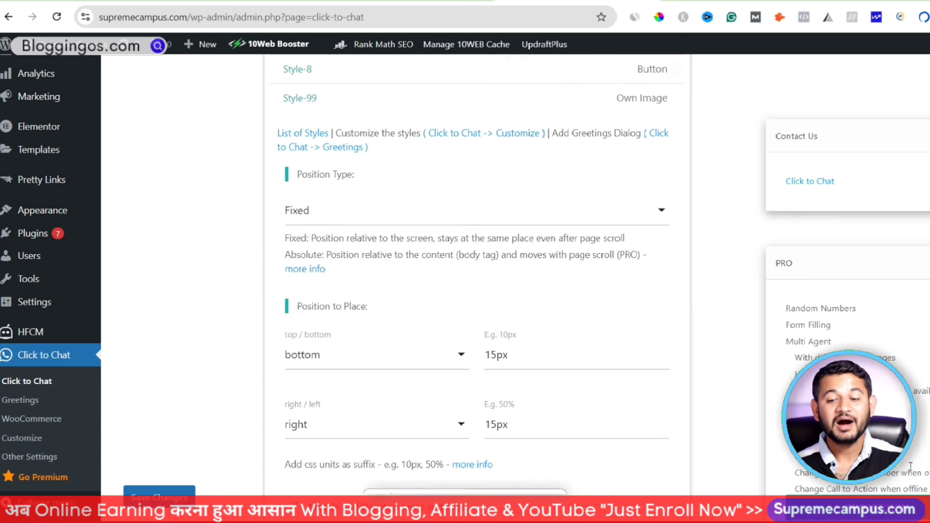
left_click(894, 270)
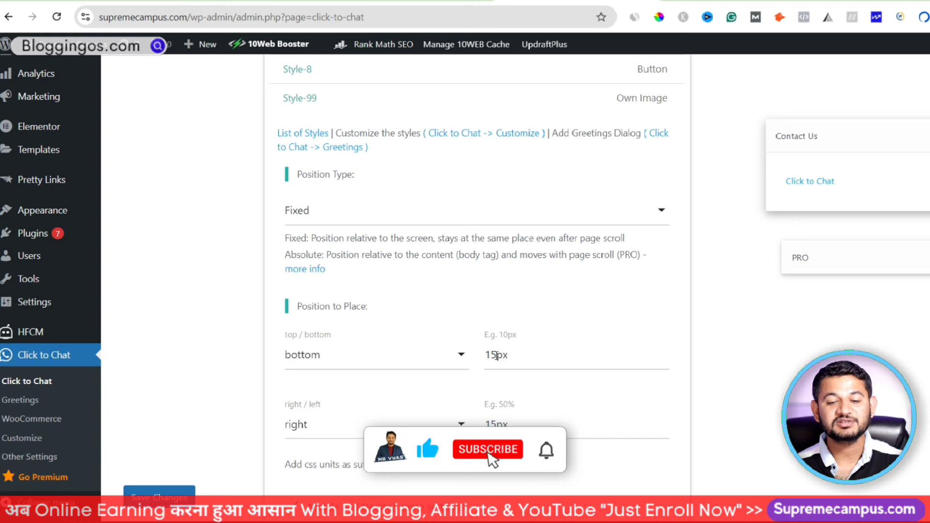
left_click_drag(497, 356, 483, 357)
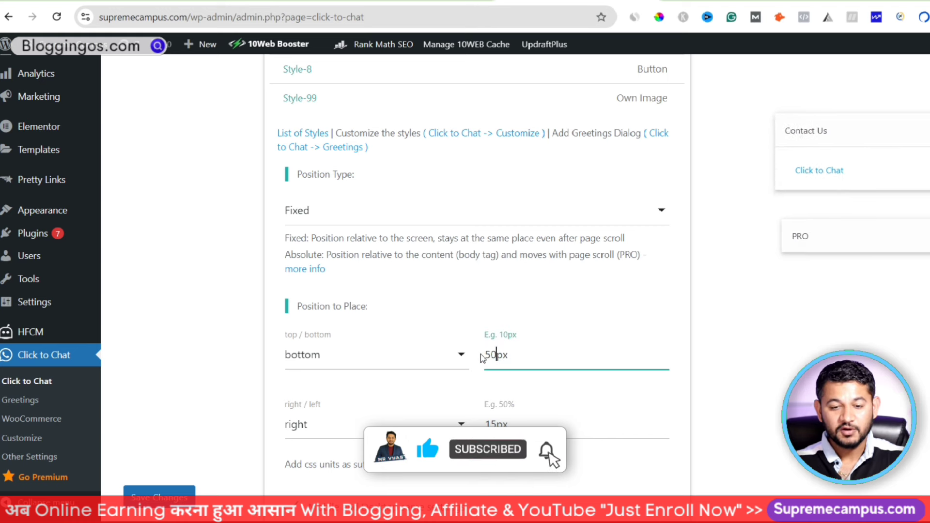
type("50")
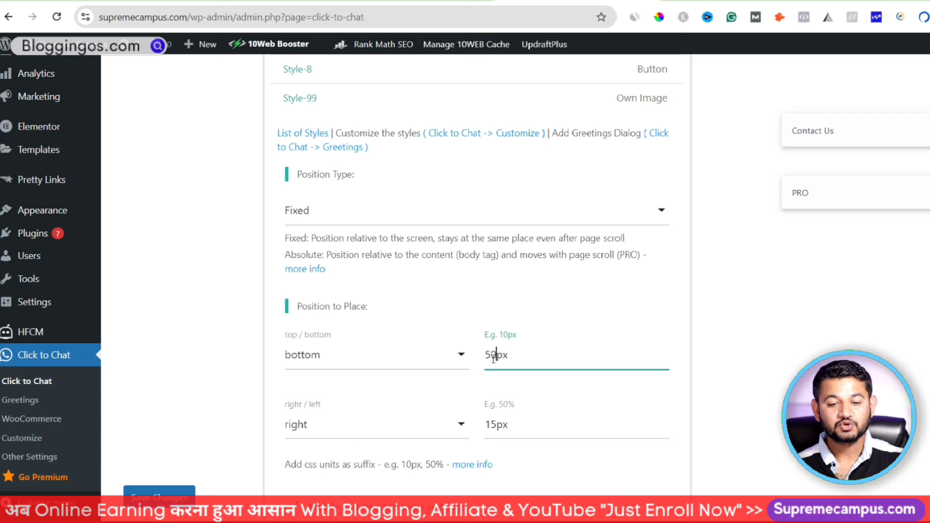
left_click_drag(497, 357, 485, 356)
type("100")
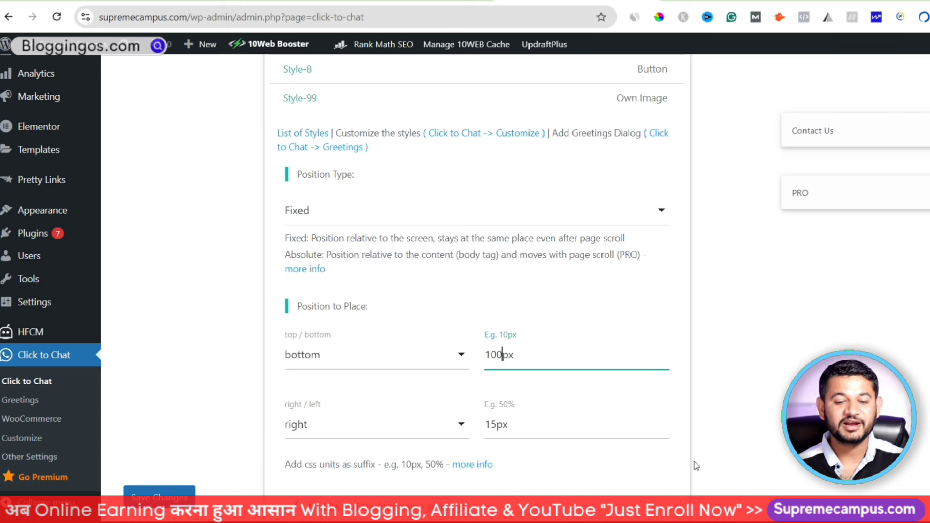
Try placing the chat button on the left side and return it to the right
left_click(452, 424)
left_click(300, 463)
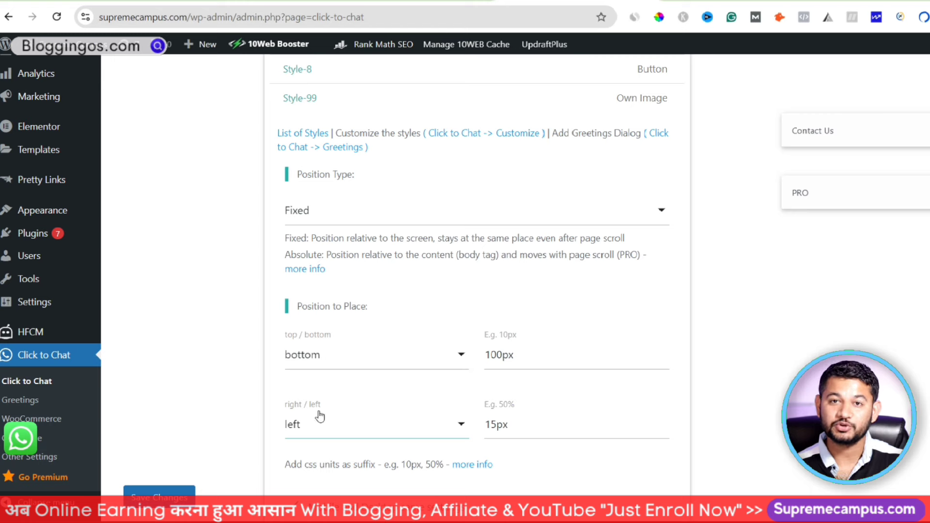
left_click(284, 425)
left_click(297, 425)
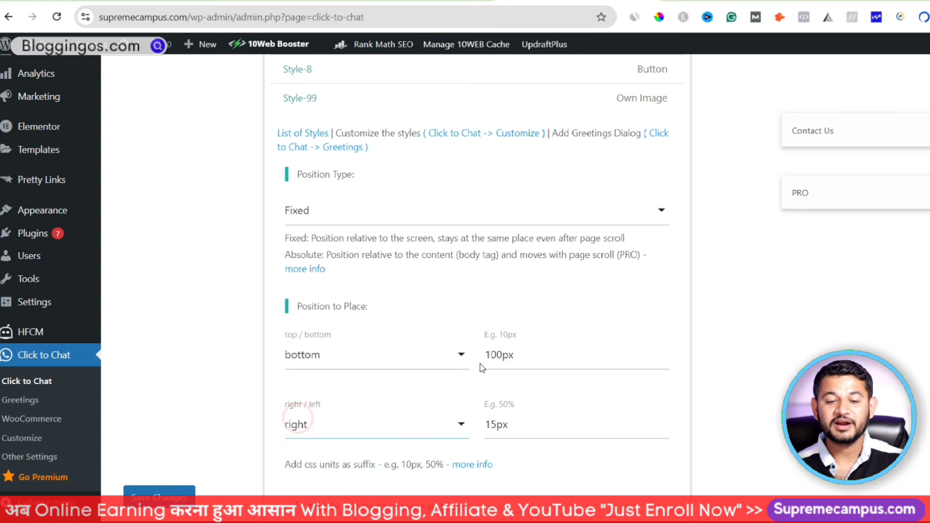
Set the chat button's bottom offset to 20px and choose New Tab for opening desktop links
left_click_drag(485, 355, 502, 355)
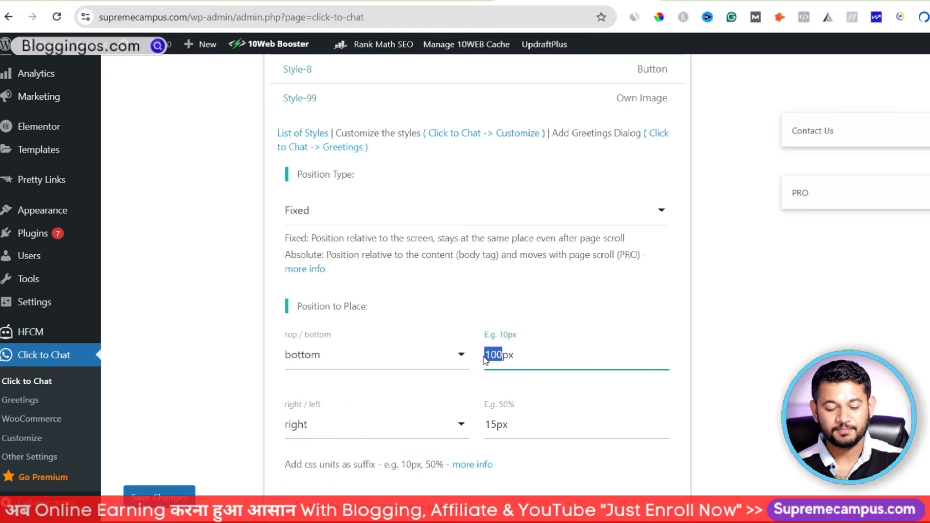
type("20")
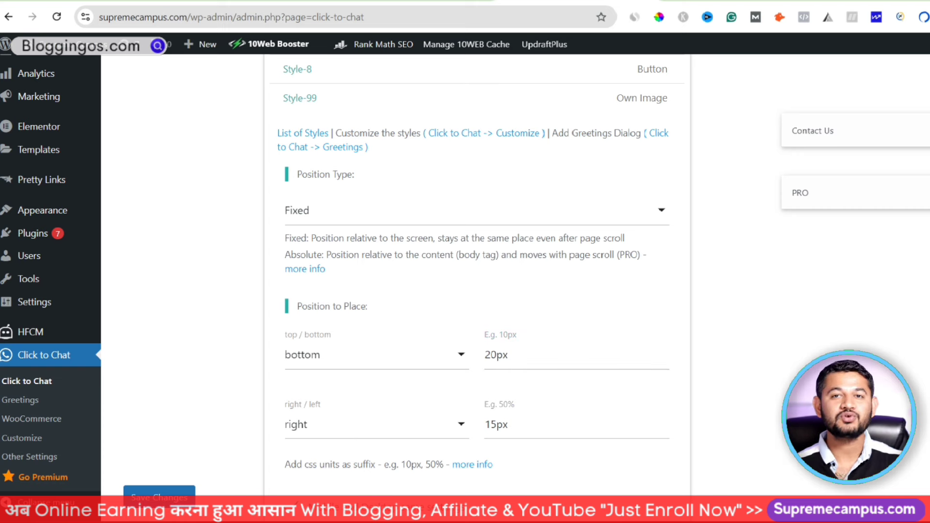
scroll(739, 330, "down", 10)
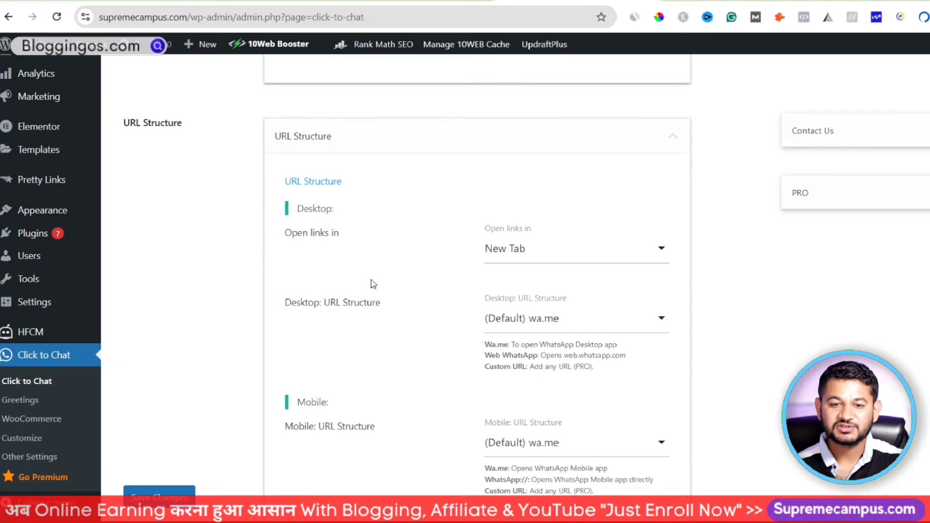
left_click(561, 242)
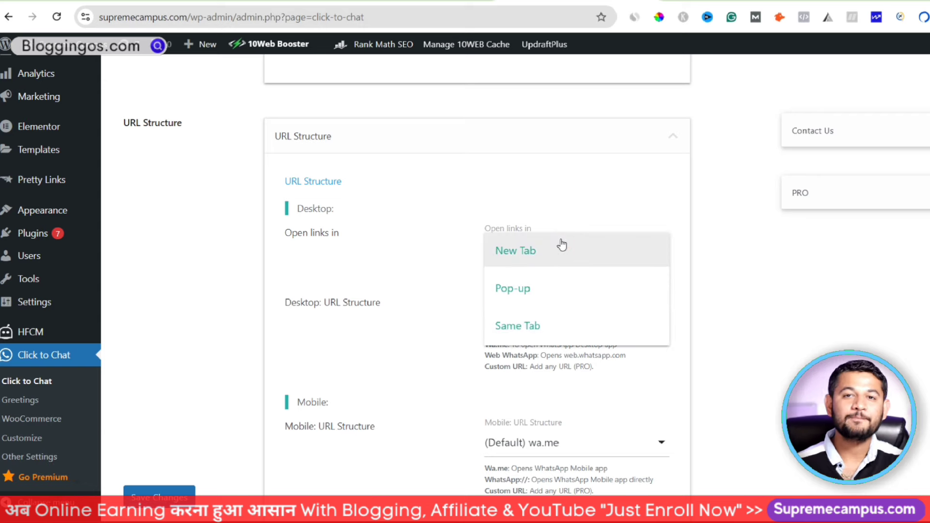
left_click(532, 257)
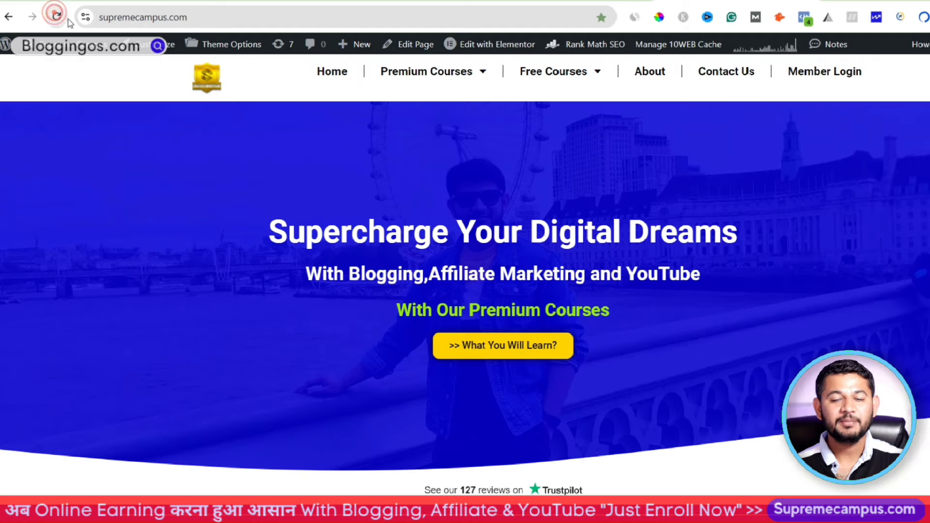
Reload the supremecampus.com homepage and test the chat button's link by continuing the chat in WhatsApp Web
left_click(56, 16)
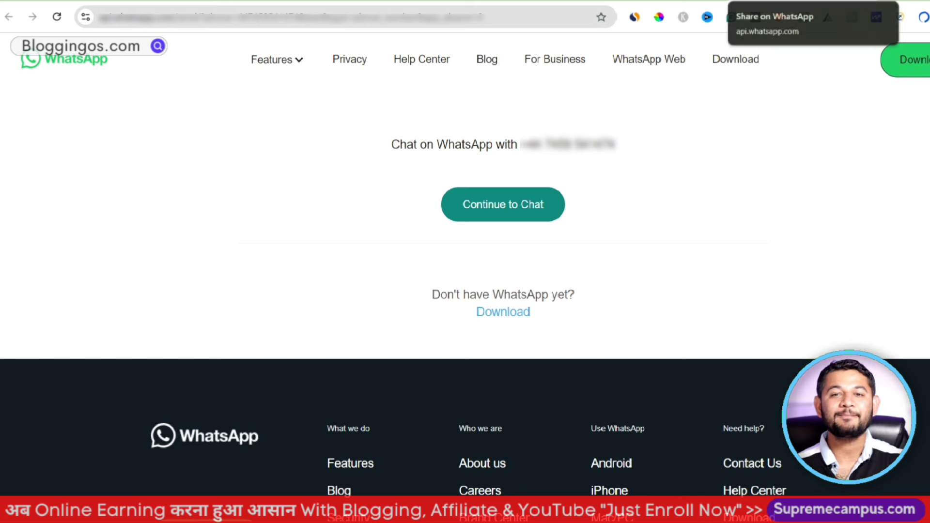
left_click(492, 205)
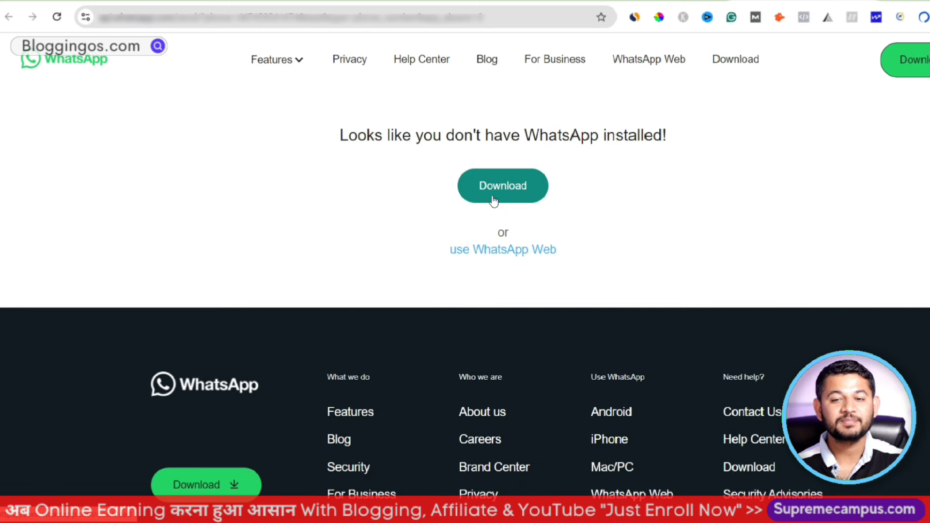
left_click(477, 250)
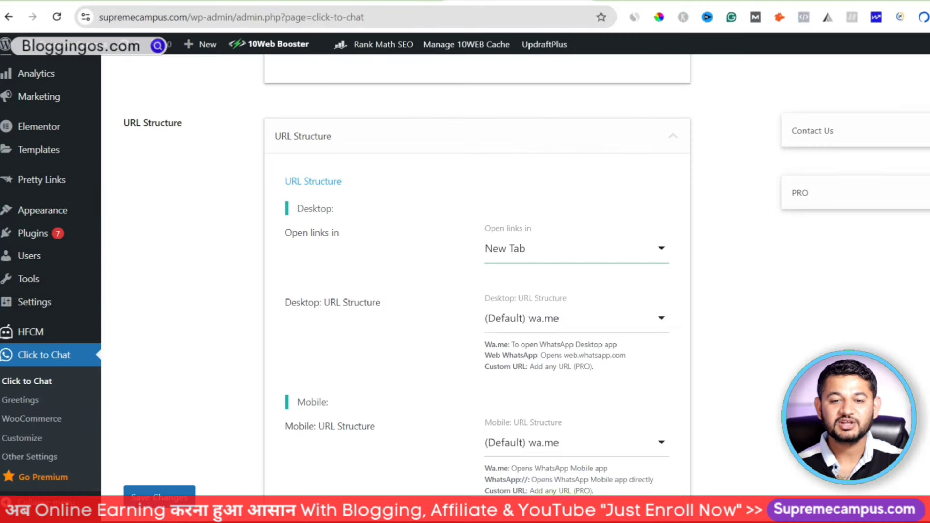
Enter "Hellow i Need help around supremecampus.com.." as the Pre-Filled Message in the Click to Chat settings and save them
scroll(332, 349, "up", 10)
scroll(331, 350, "up", 5)
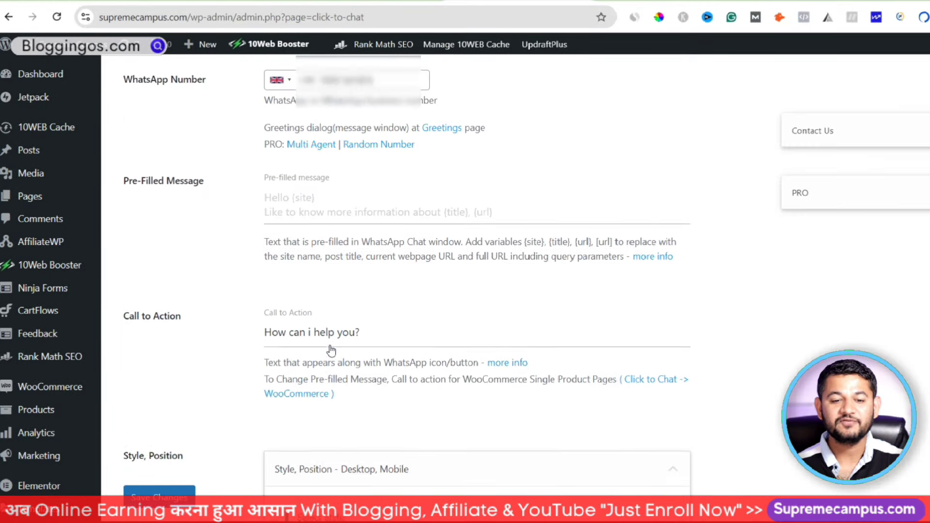
left_click(312, 206)
type("Helo")
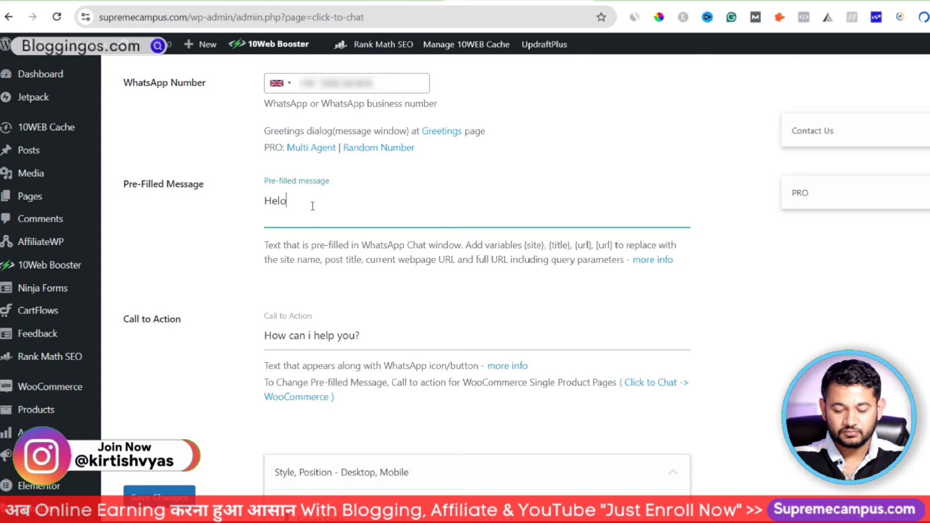
type("llo")
key("BackSpace")
type("low ")
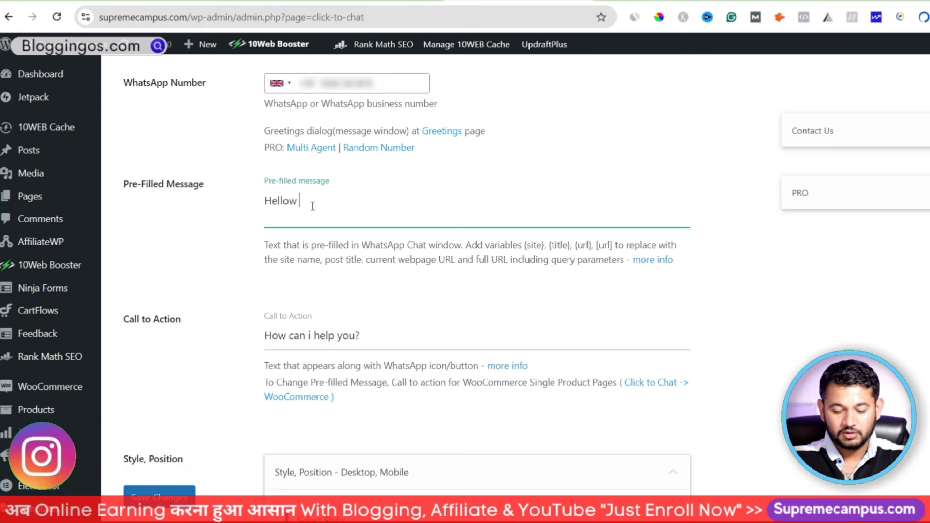
type("i Need help arou")
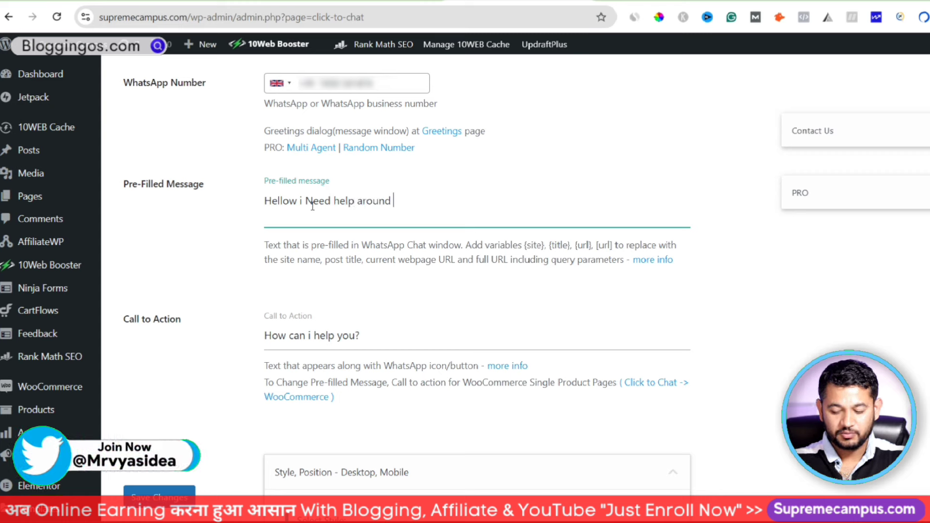
type("nd su")
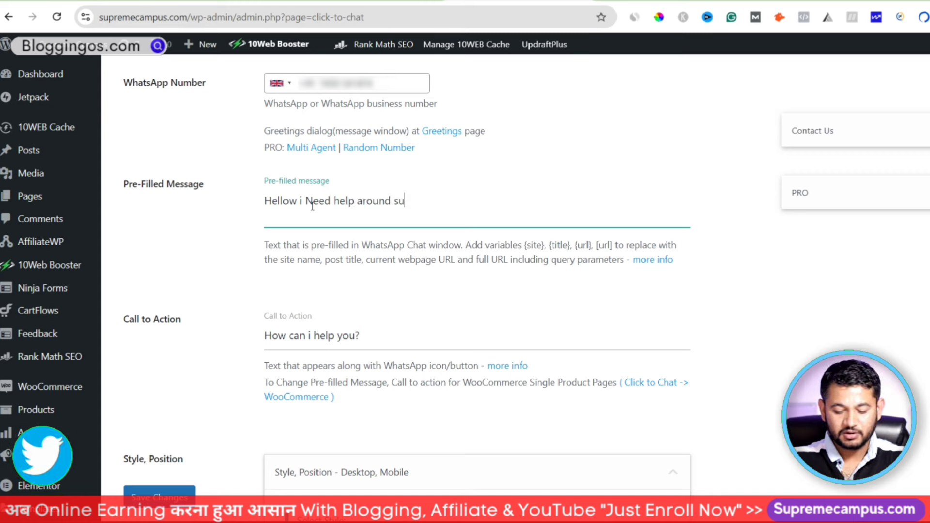
type("premecampus.c")
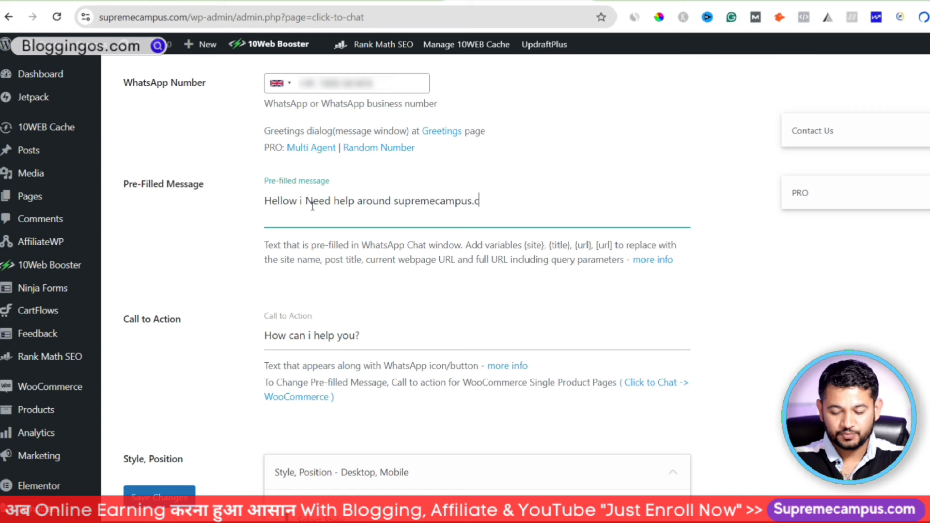
type("om..")
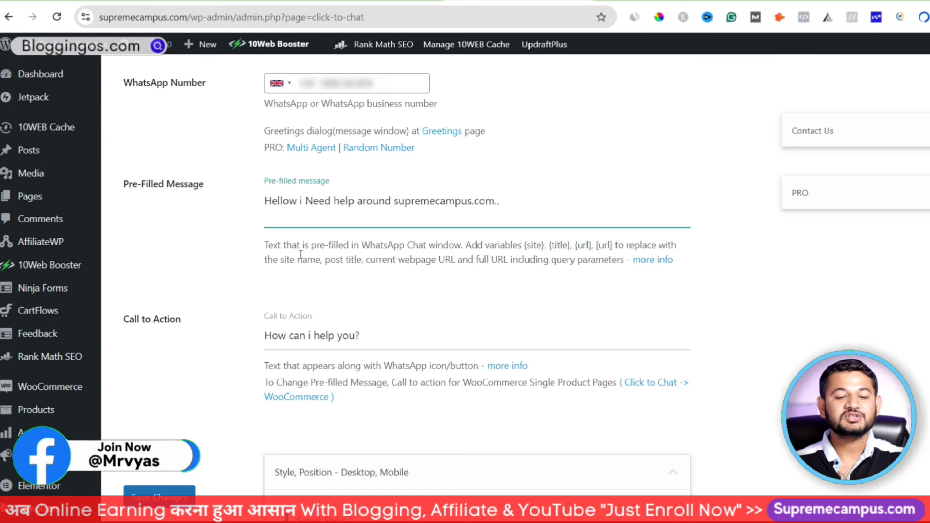
left_click(134, 493)
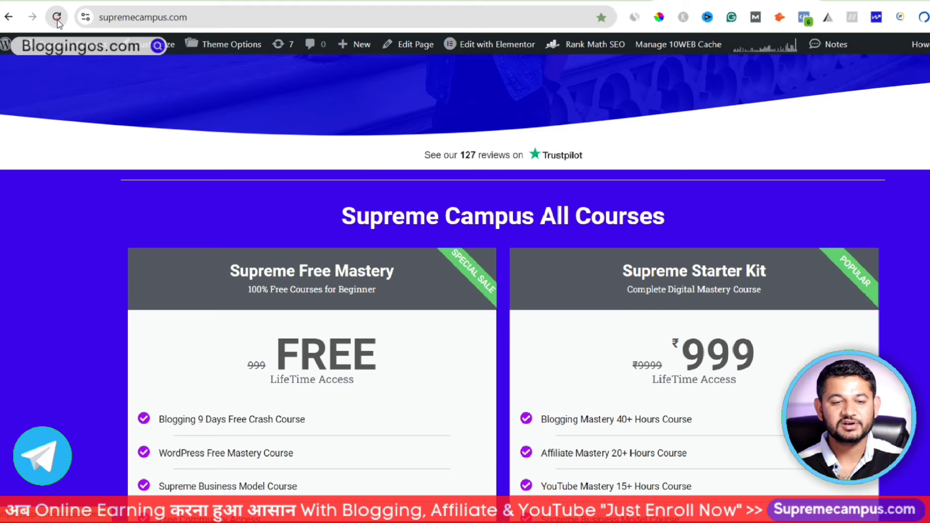
Reload the homepage and check the pre-filled message by following the chat link through to WhatsApp Web
left_click(57, 18)
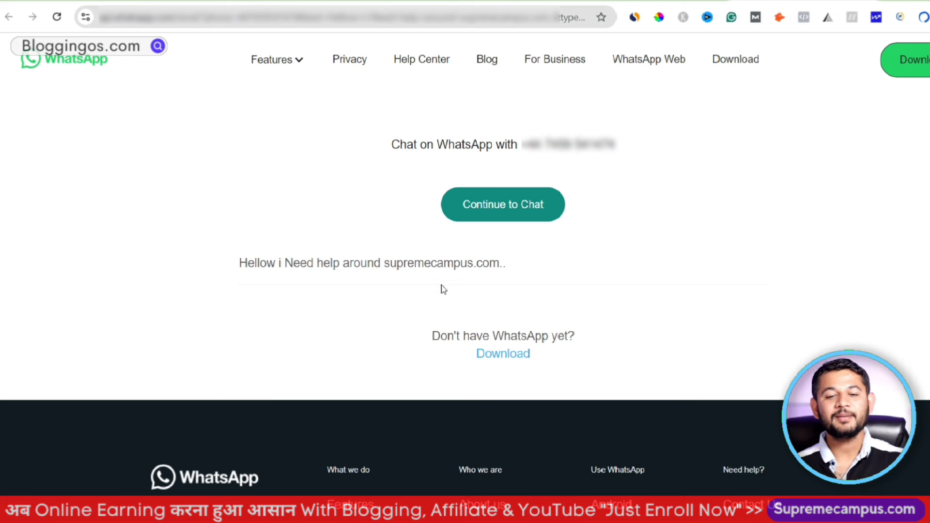
left_click(504, 200)
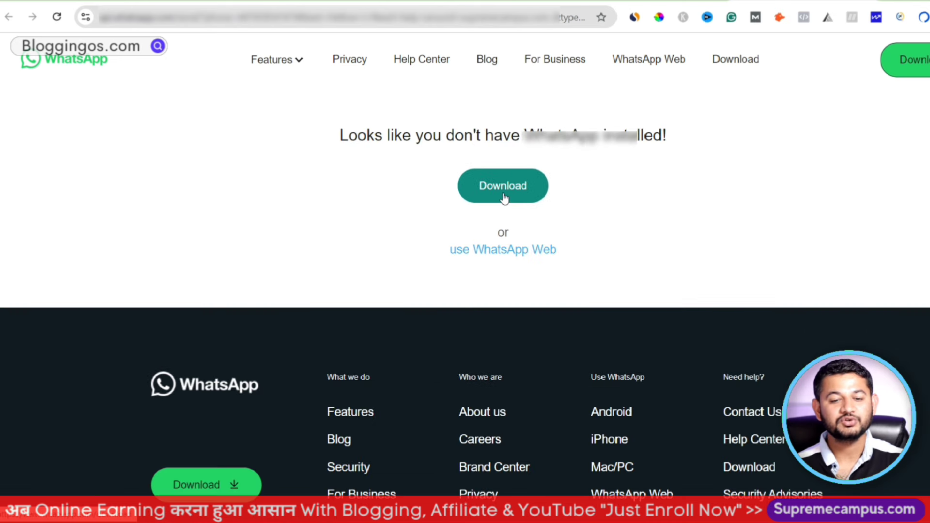
left_click(504, 250)
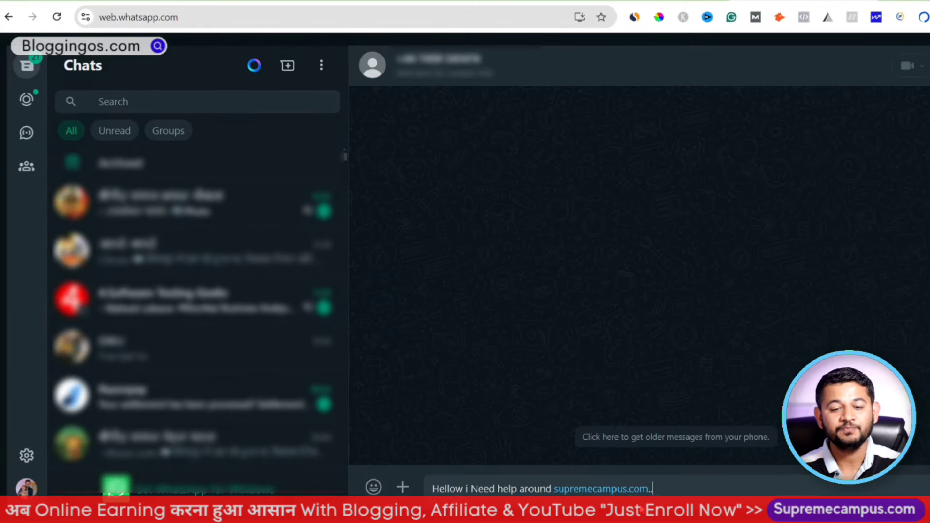
left_click_drag(705, 488, 402, 492)
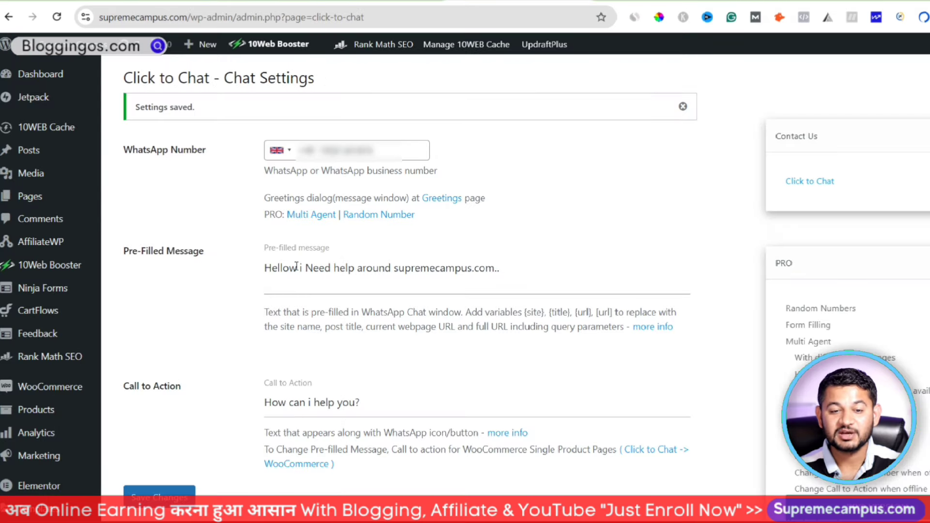
Correct the greeting word in the Pre-Filled Message to "Hello"
left_click(297, 266)
key("BackSpace")
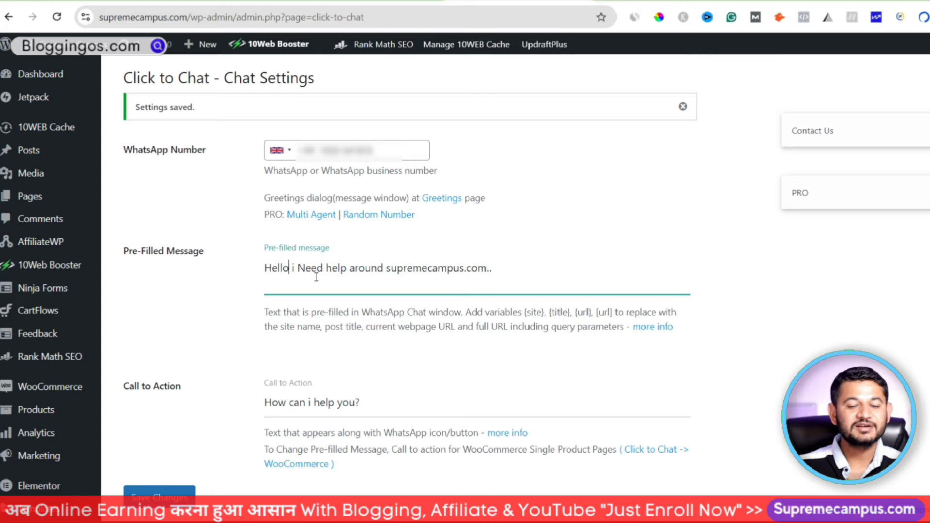
Try separate mobile settings by disabling the shared Mobile and Desktop settings option, and re-enable it
scroll(298, 273, "down", 14)
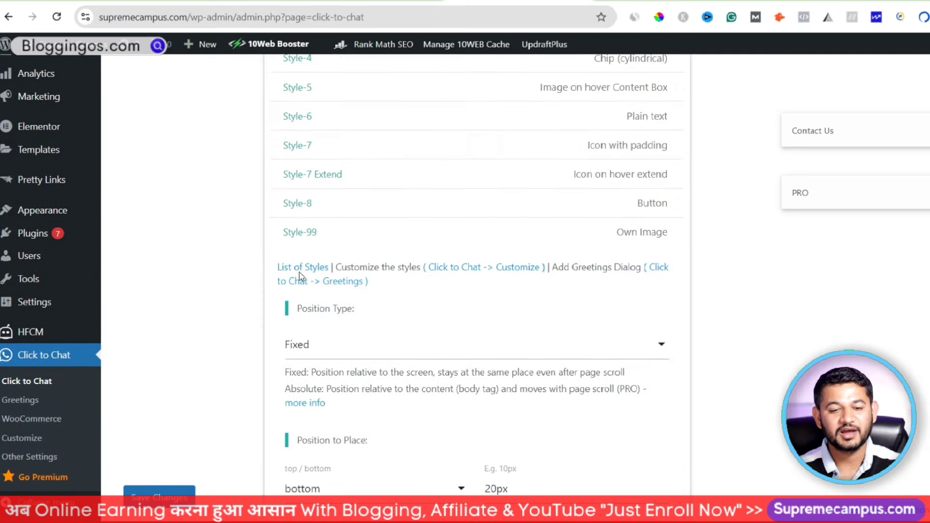
scroll(385, 428, "down", 10)
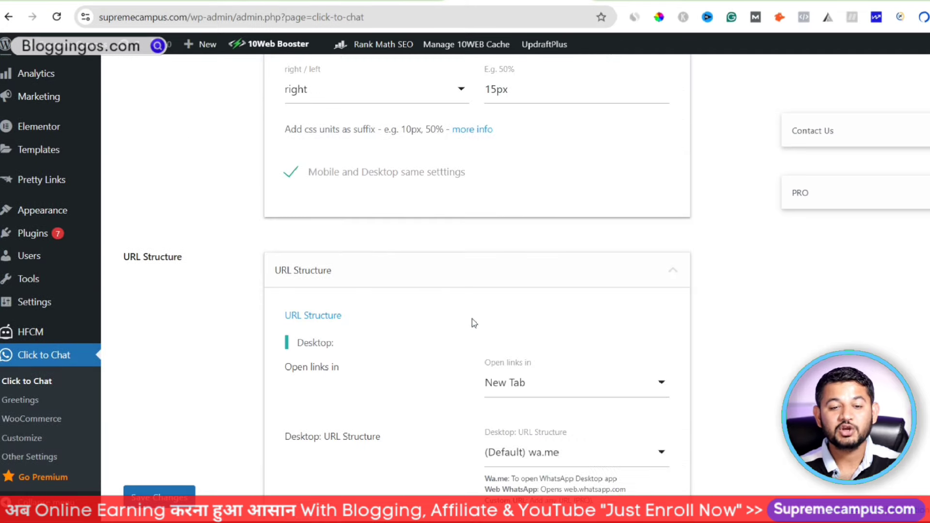
left_click(435, 173)
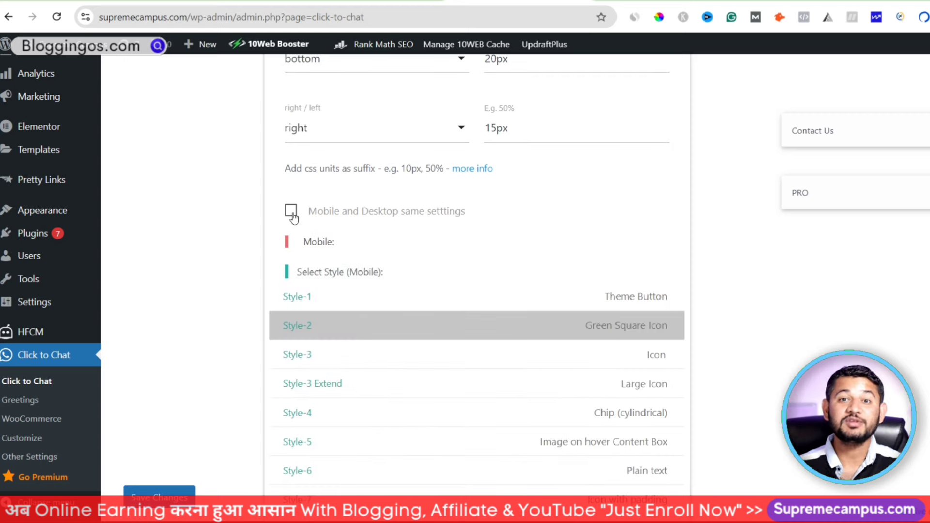
left_click(292, 214)
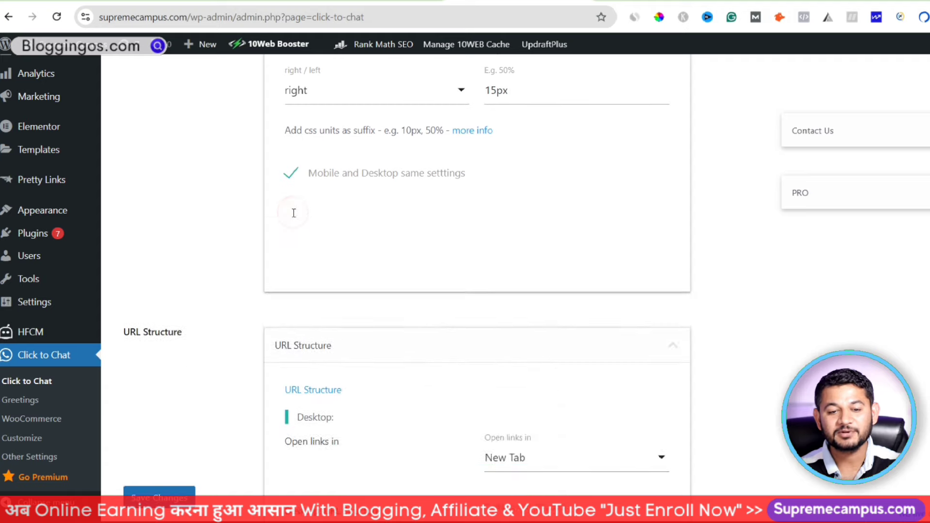
left_click(291, 172)
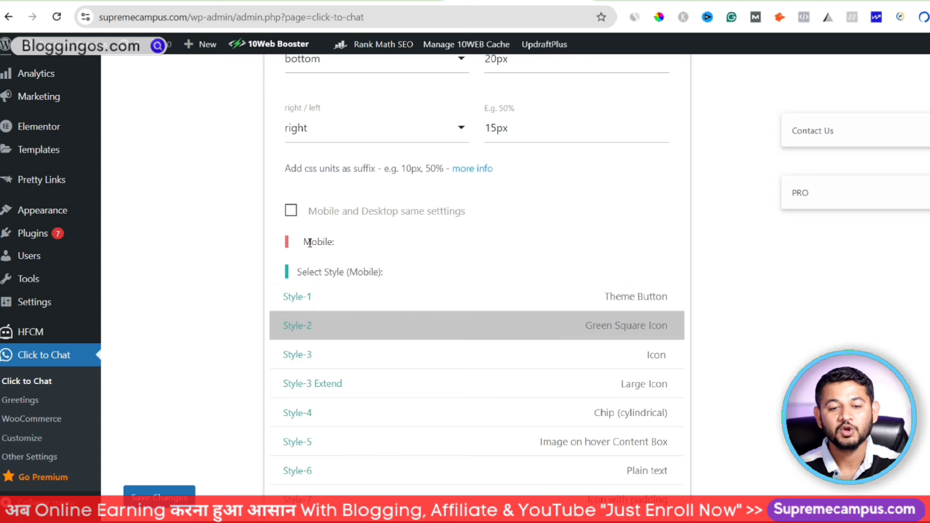
left_click(291, 210)
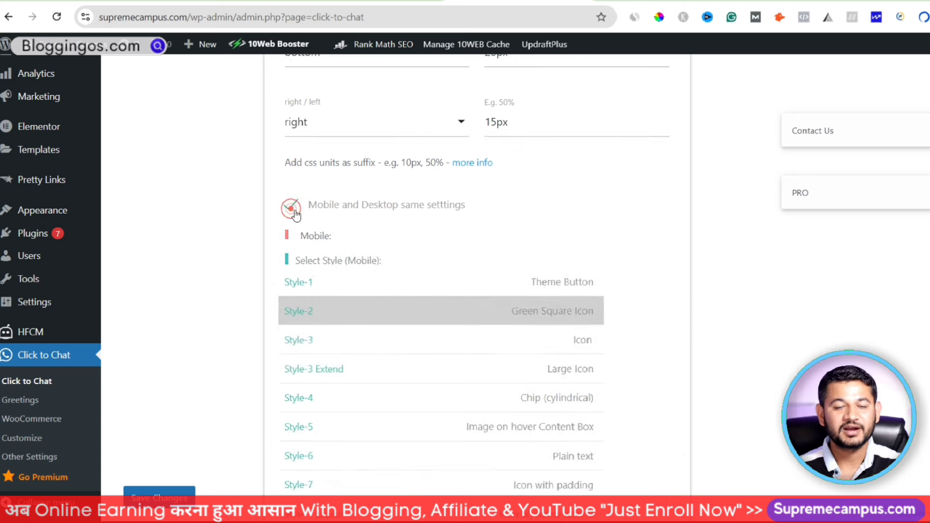
Set desktop links to open in a Pop-up under URL Structure and save the changes
scroll(296, 211, "down", 4)
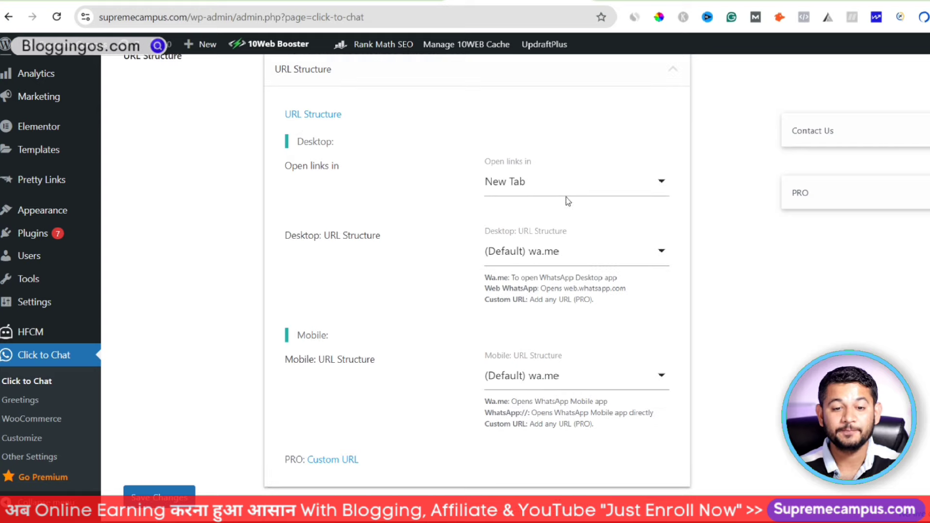
left_click(569, 180)
left_click(537, 227)
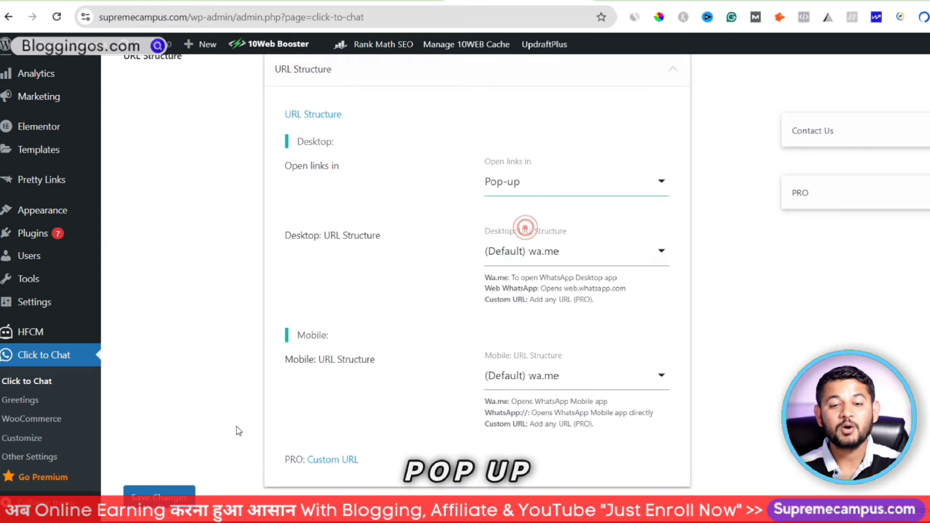
left_click(172, 495)
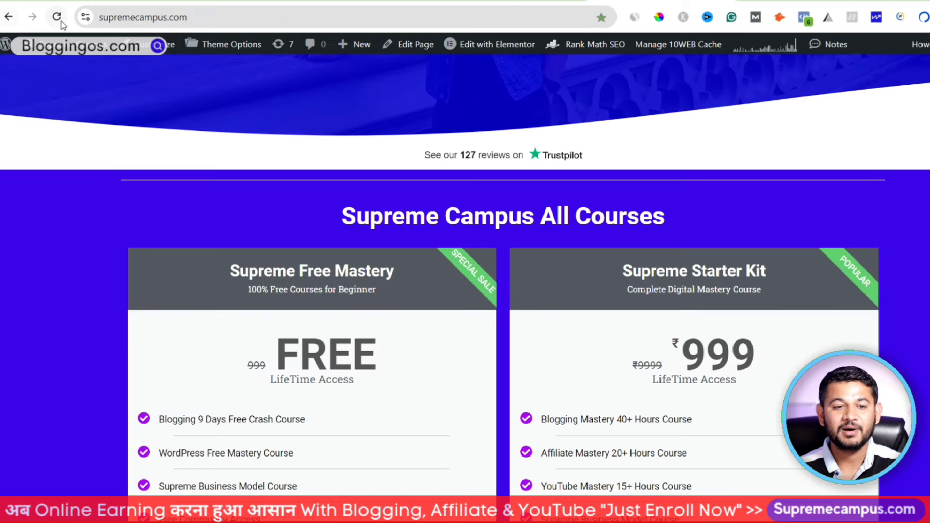
Reload the homepage, test how the chat button opens its WhatsApp link, and close the chat page
left_click(58, 18)
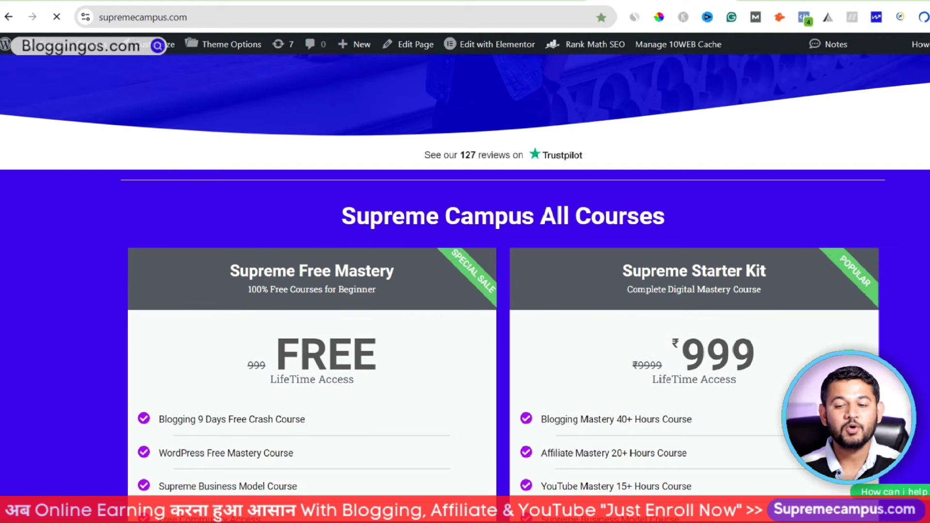
left_click(895, 489)
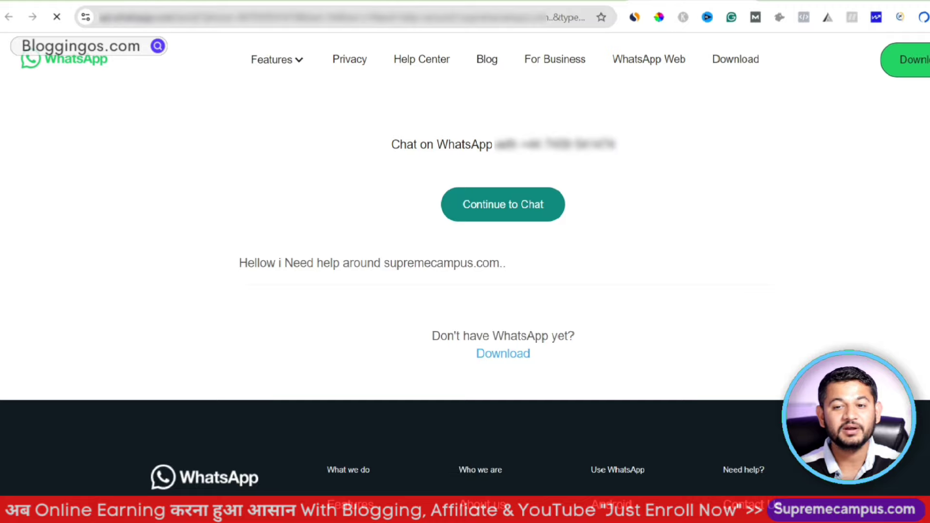
key("ctrl+w")
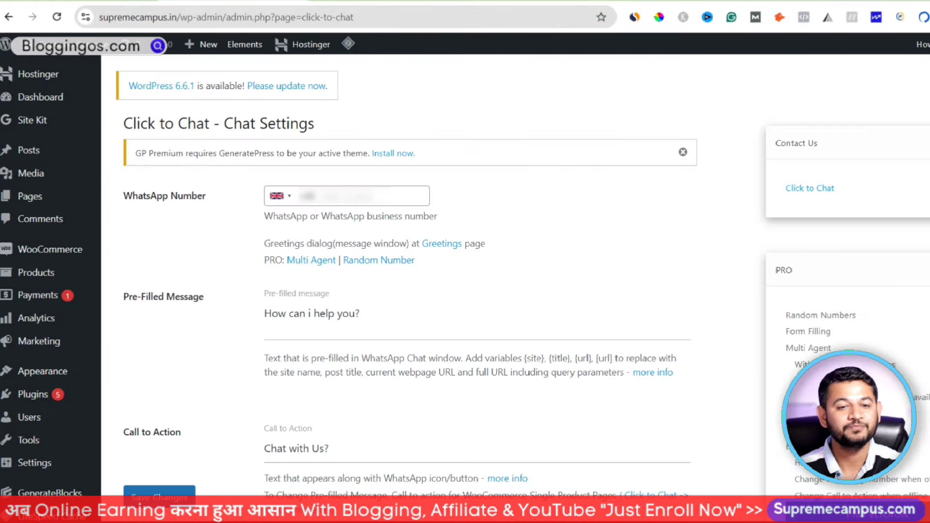
Review the Click to Chat style, position and URL Structure settings on the supremecampus.in site
scroll(283, 431, "down", 20)
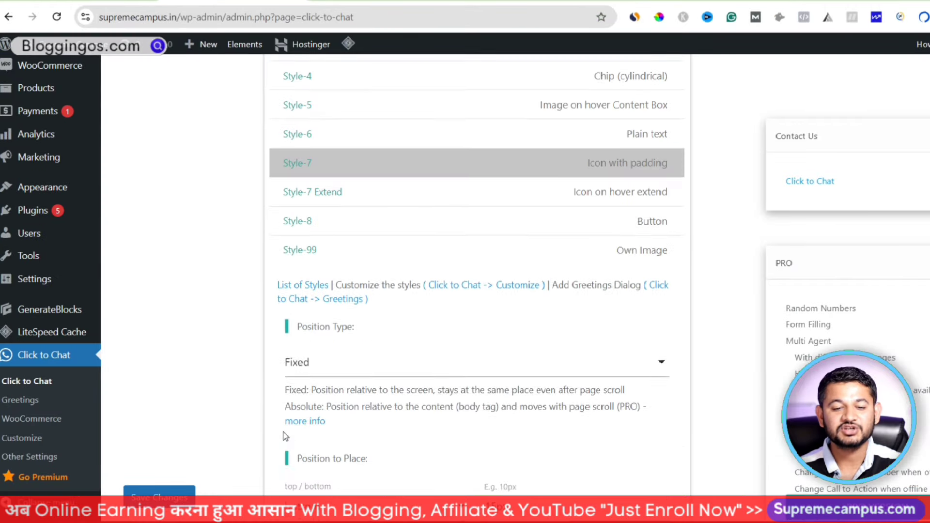
scroll(285, 436, "down", 5)
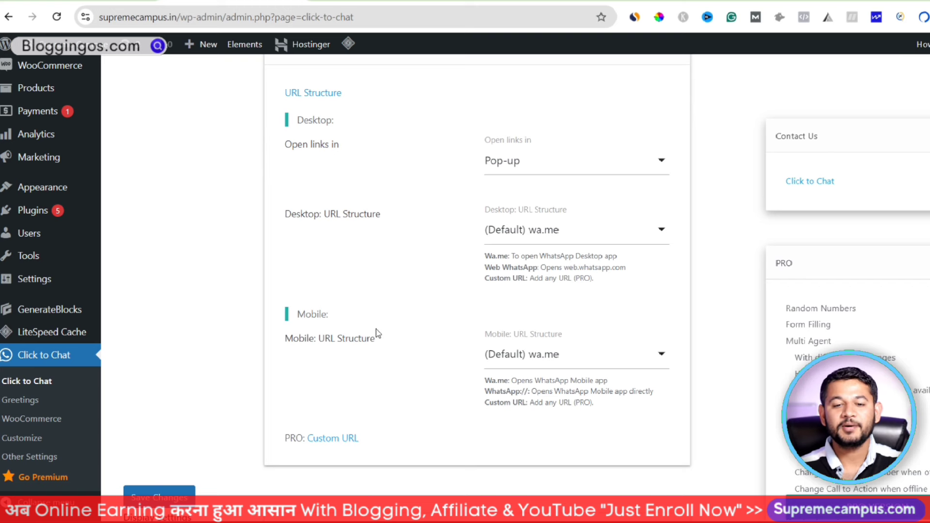
Set the desktop URL structure to Web WhatsApp and the mobile URL structure to WhatsApp://, and save the changes
left_click(593, 233)
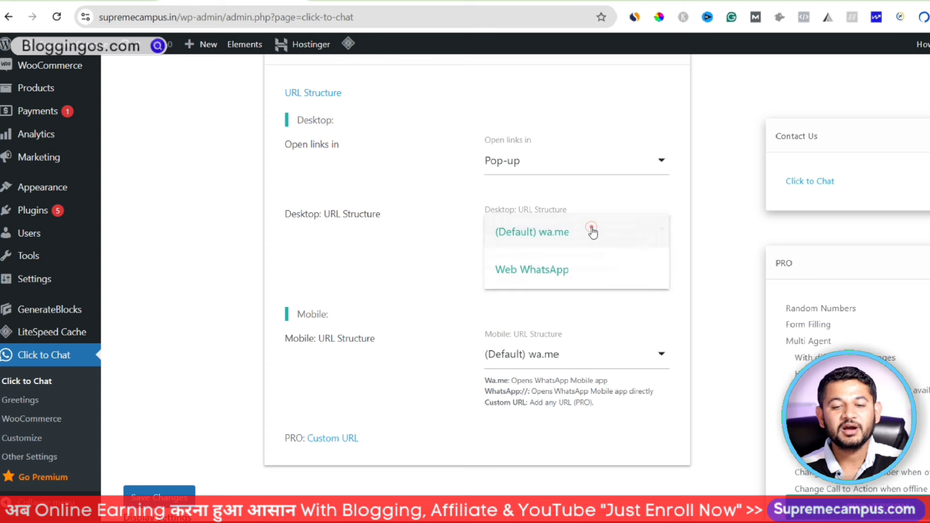
left_click(559, 274)
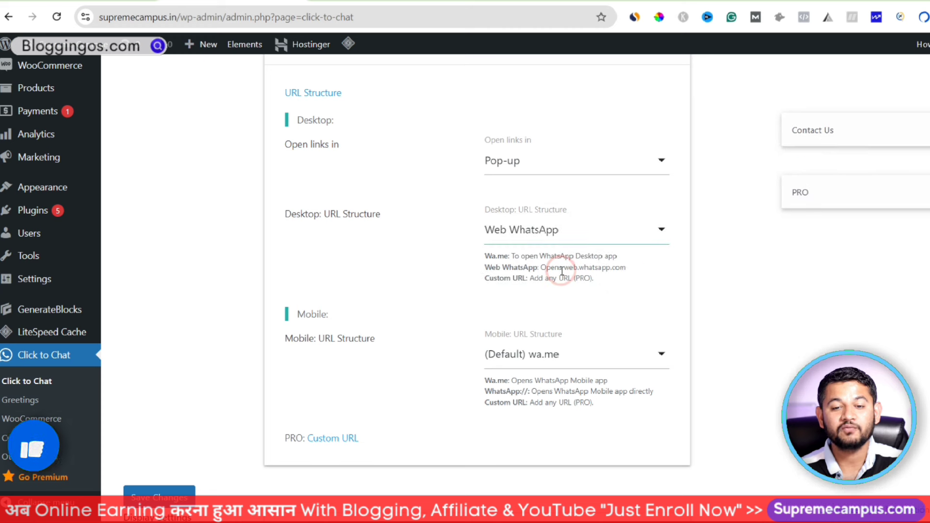
left_click(541, 364)
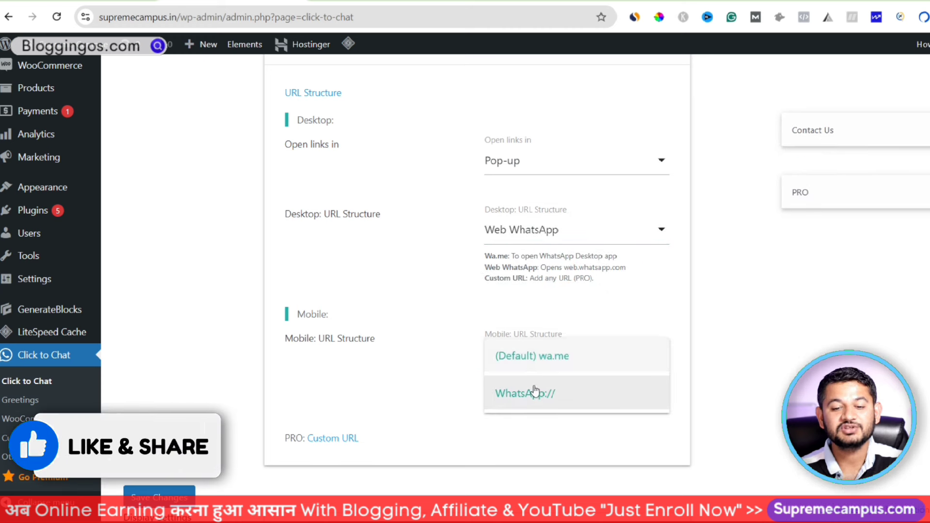
left_click(534, 390)
left_click(182, 492)
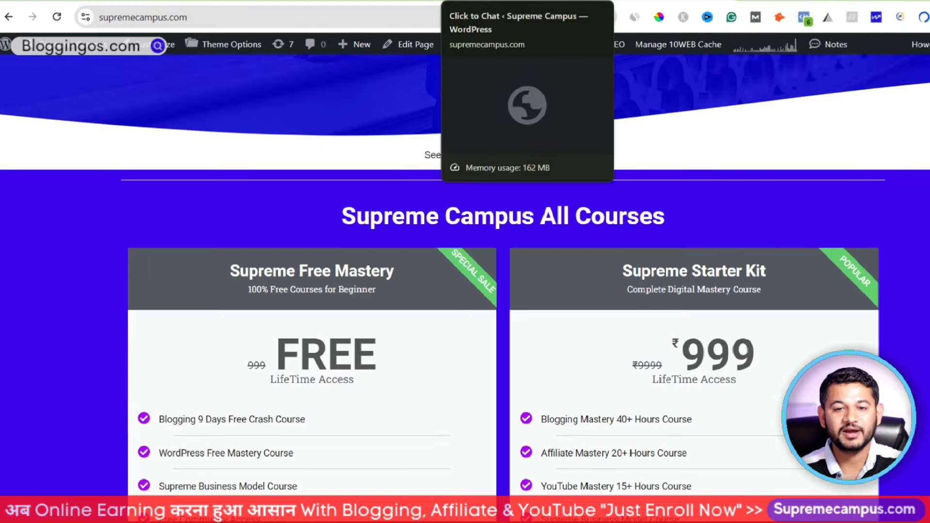
Switch to the supremecampus.com Click to Chat settings and open the Desktop: URL Structure options
left_click(517, 2)
scroll(374, 399, "down", 20)
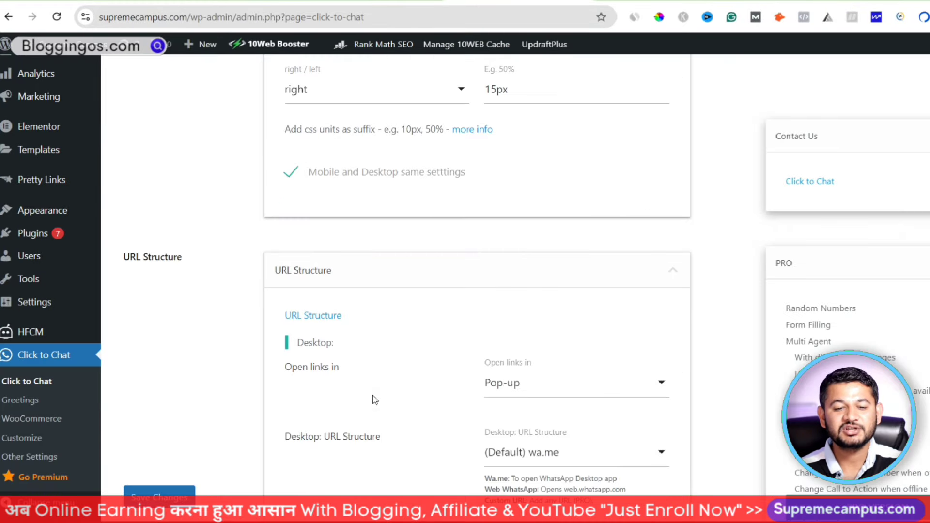
left_click(611, 116)
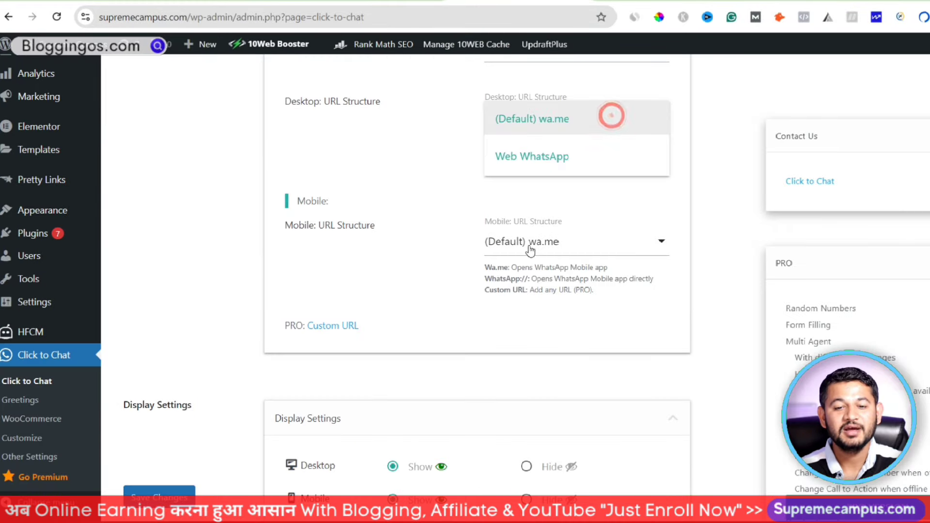